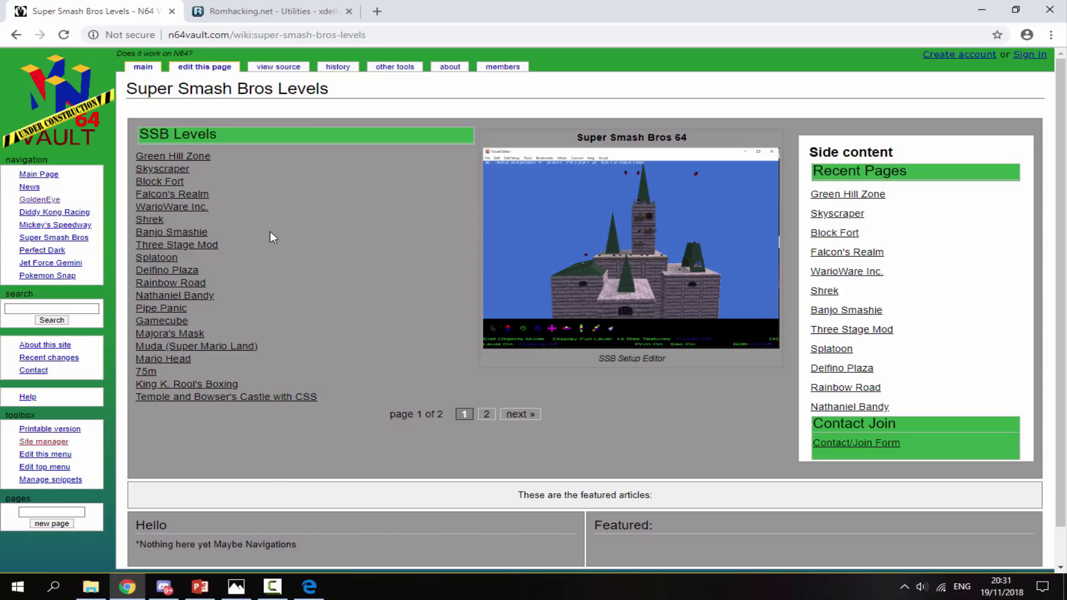
- View the Everdrive 64 cartridge photo, then return to the Super Smash Bros Levels page
{"action": "left_click", "coordinate": [245, 585]}
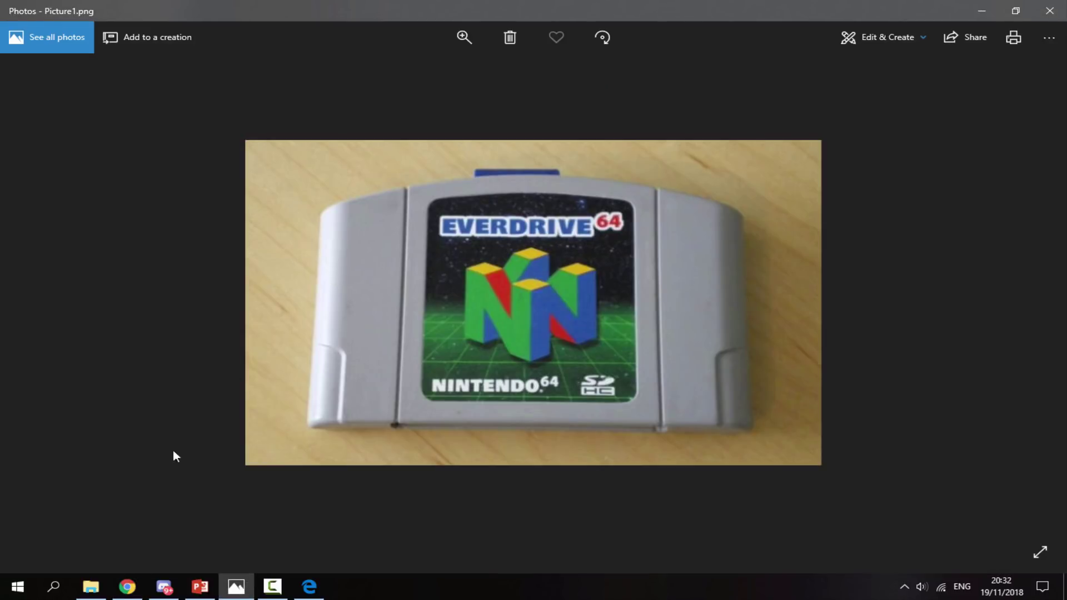
{"action": "left_click", "coordinate": [127, 587]}
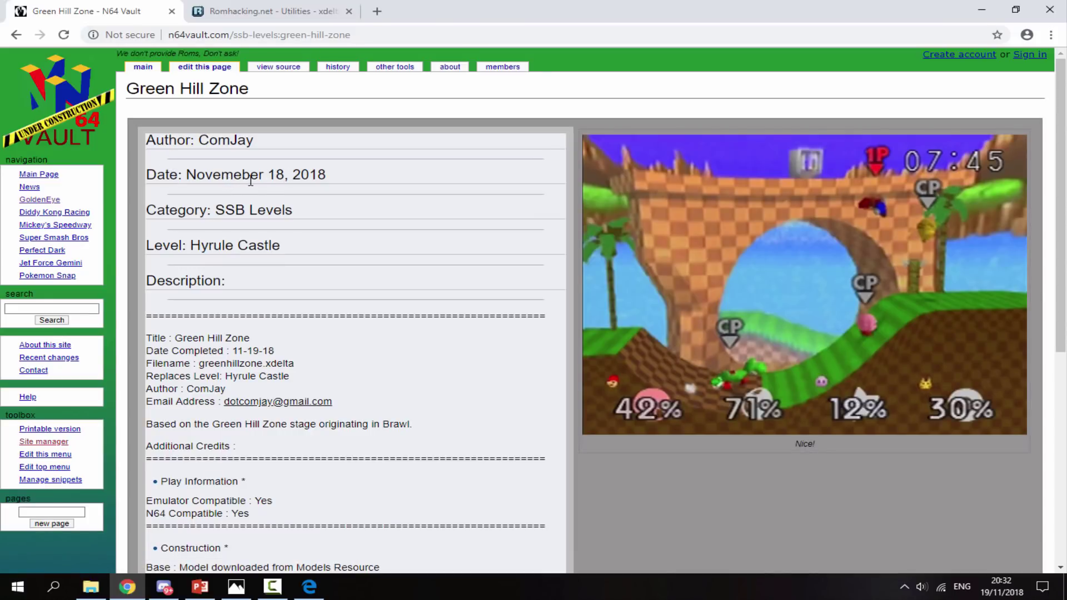
{"action": "scroll", "coordinate": [362, 268], "scroll_direction": "down", "scroll_amount": 6}
{"action": "scroll", "coordinate": [363, 267], "scroll_direction": "up", "scroll_amount": 6}
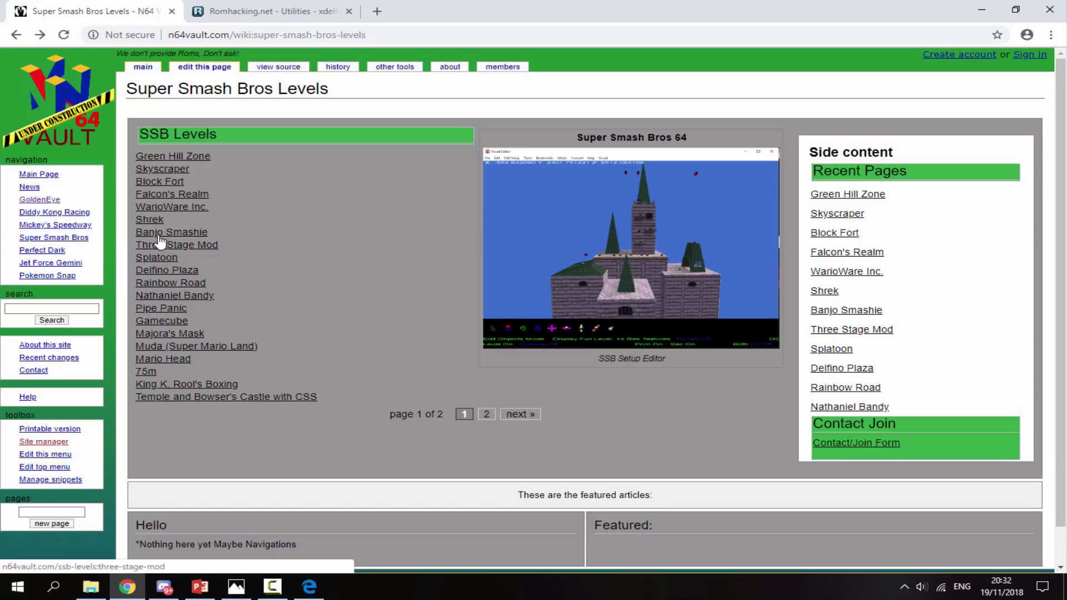
- Open the Shrek stage page and download the Shrek(Snooplax).zip archive
{"action": "left_click", "coordinate": [149, 220]}
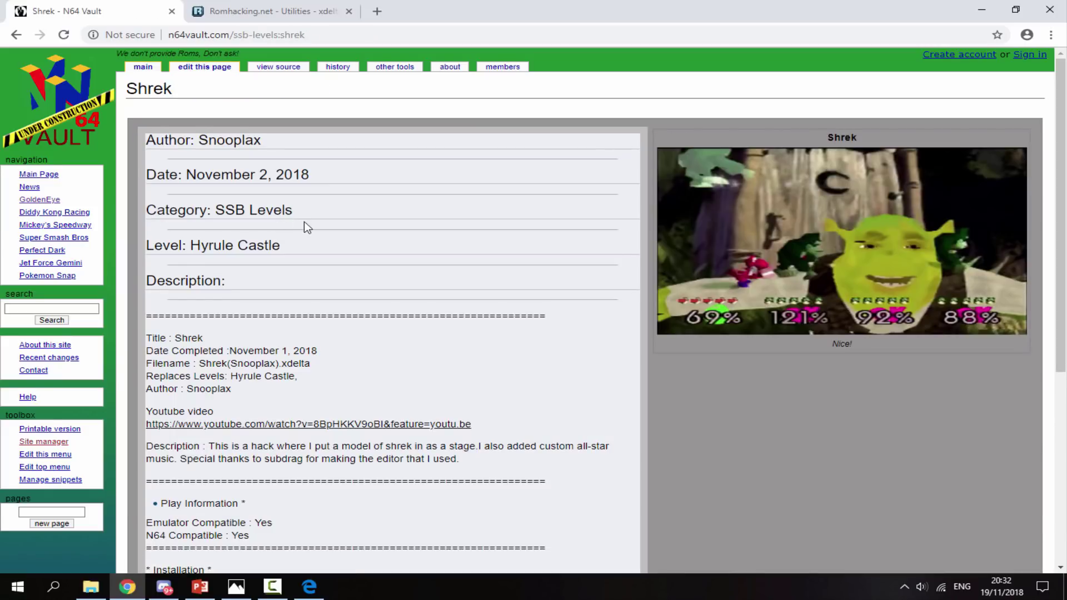
{"action": "scroll", "coordinate": [305, 227], "scroll_direction": "down", "scroll_amount": 6}
{"action": "scroll", "coordinate": [305, 226], "scroll_direction": "up", "scroll_amount": 6}
{"action": "left_click_drag", "start_coordinate": [170, 141], "coordinate": [247, 141]}
{"action": "left_click", "coordinate": [270, 141]}
{"action": "scroll", "coordinate": [362, 240], "scroll_direction": "down", "scroll_amount": 5}
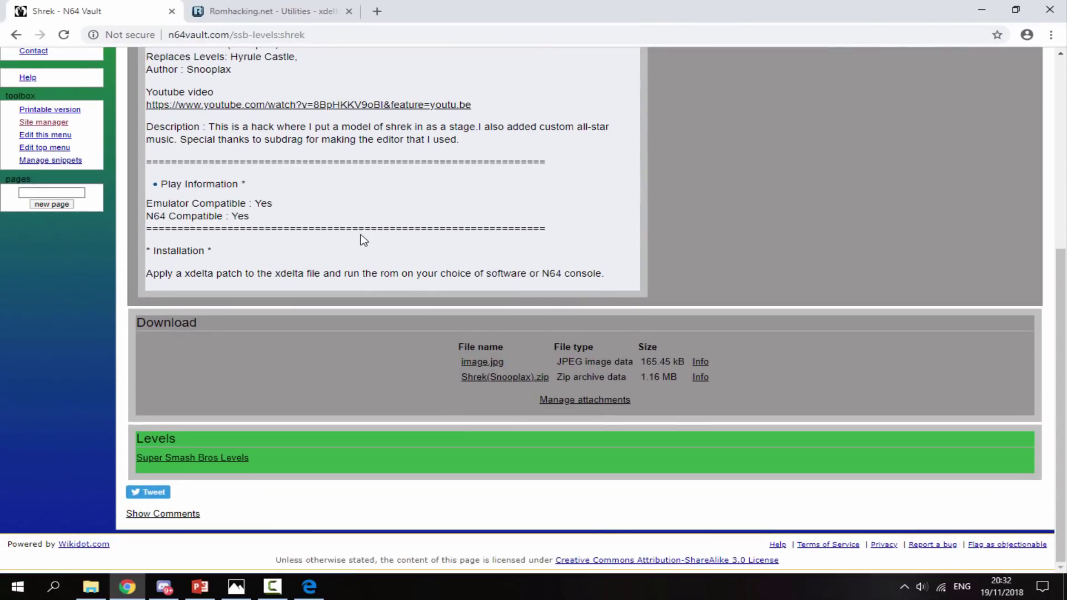
{"action": "left_click", "coordinate": [505, 380]}
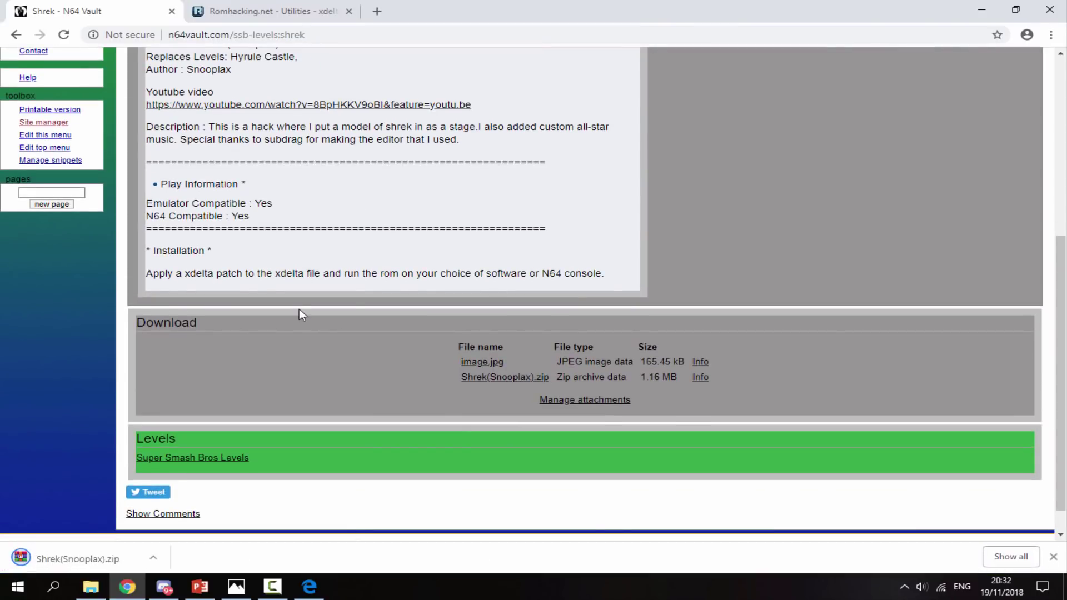
{"action": "left_click", "coordinate": [1054, 557]}
{"action": "scroll", "coordinate": [398, 268], "scroll_direction": "up", "scroll_amount": 6}
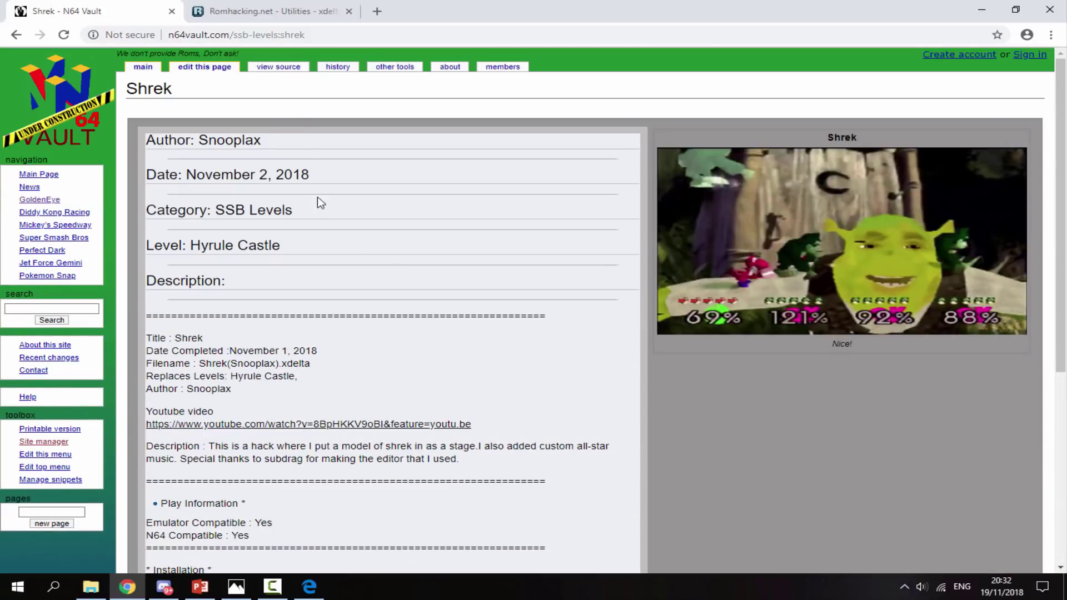
- Download xdeltaUI.rar from Romhacking.net, copying the shown password into the Password box
{"action": "left_click", "coordinate": [298, 11]}
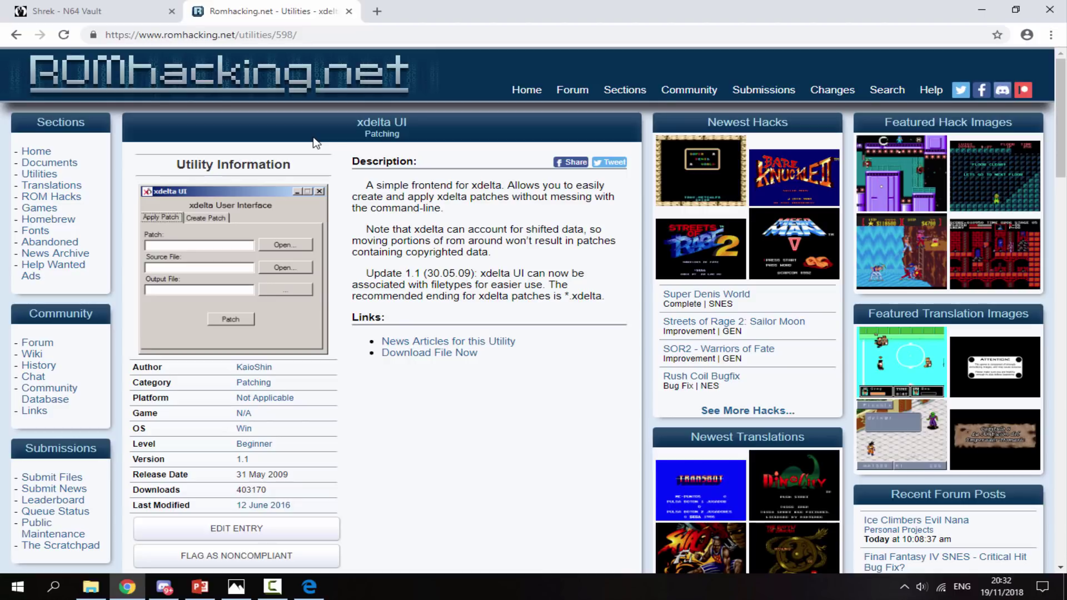
{"action": "left_click", "coordinate": [400, 352]}
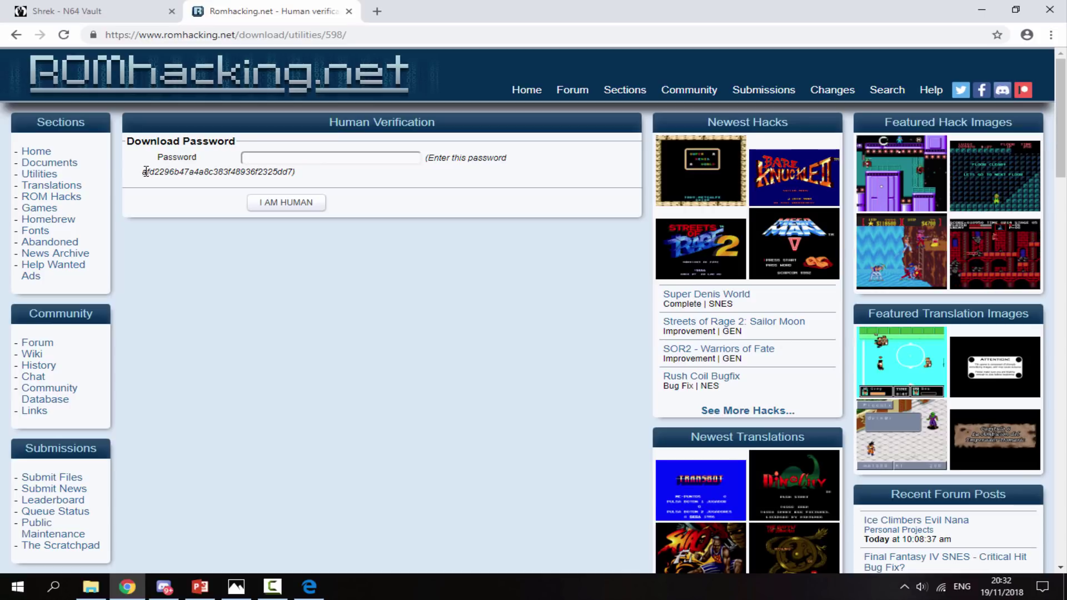
{"action": "left_click_drag", "start_coordinate": [143, 172], "coordinate": [295, 176]}
{"action": "right_click", "coordinate": [275, 164]}
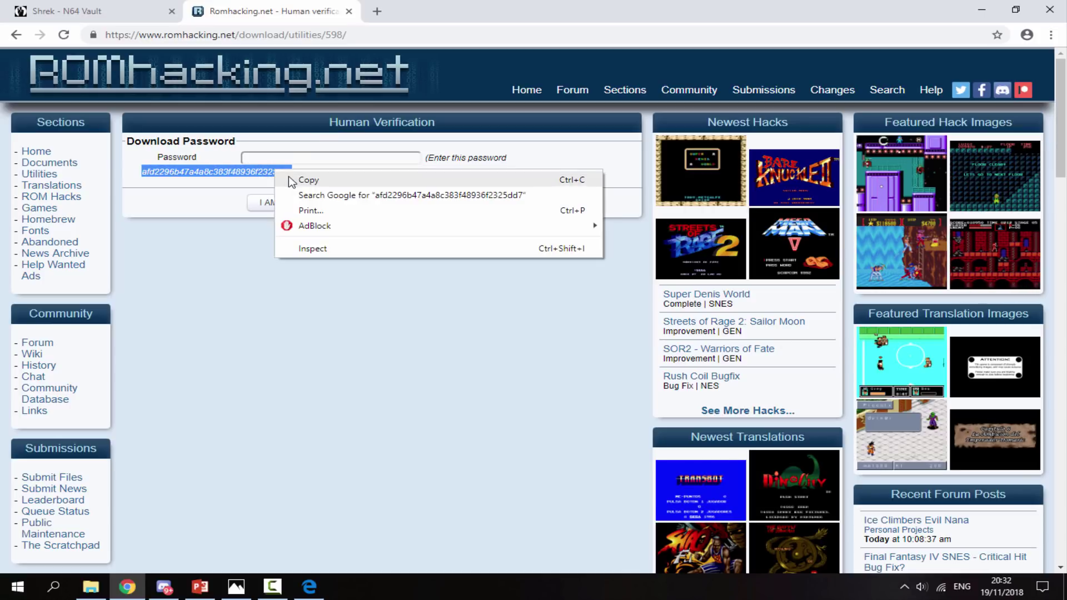
{"action": "left_click", "coordinate": [303, 178]}
{"action": "right_click", "coordinate": [300, 159]}
{"action": "left_click", "coordinate": [343, 285]}
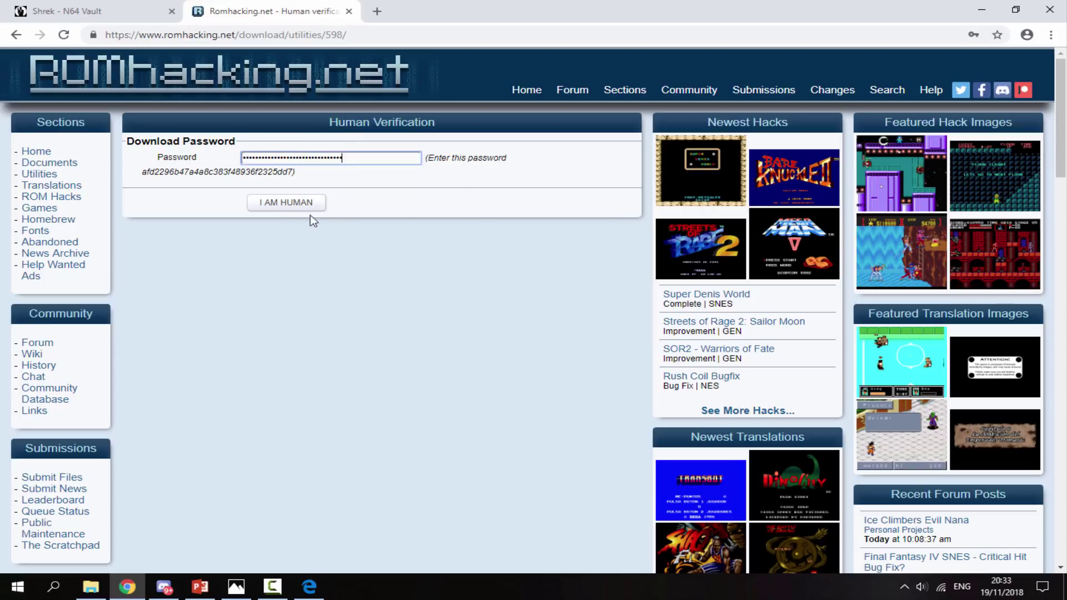
{"action": "left_click", "coordinate": [301, 207]}
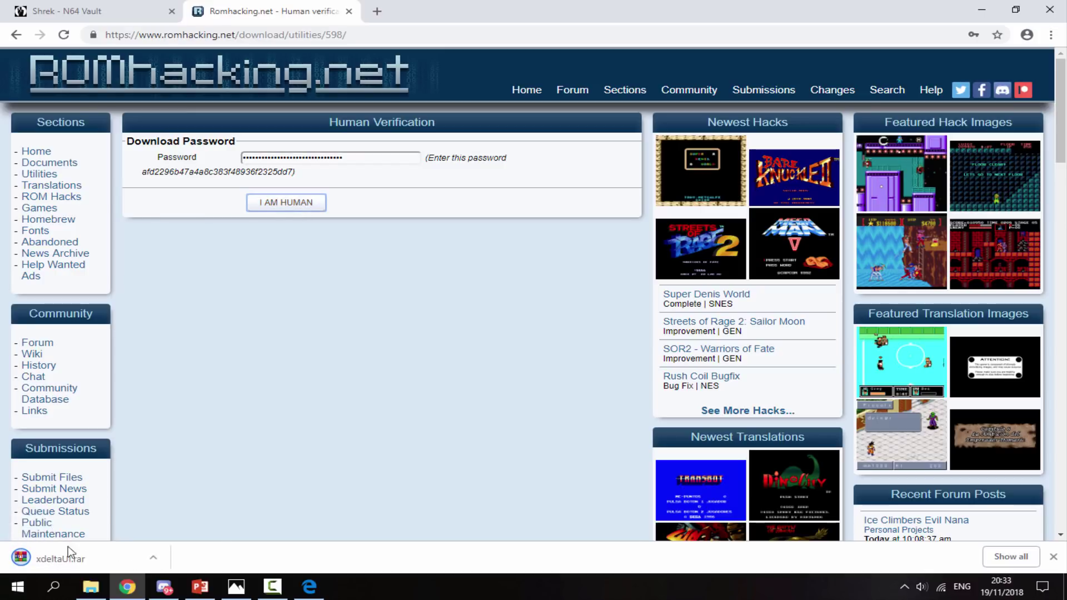
{"action": "left_click", "coordinate": [1053, 557]}
- In Downloads, check Shrek(Snooplax).zip, Super Smash Bros.z64 and xdeltaUI.rar, ending on the zip
{"action": "left_click", "coordinate": [91, 587]}
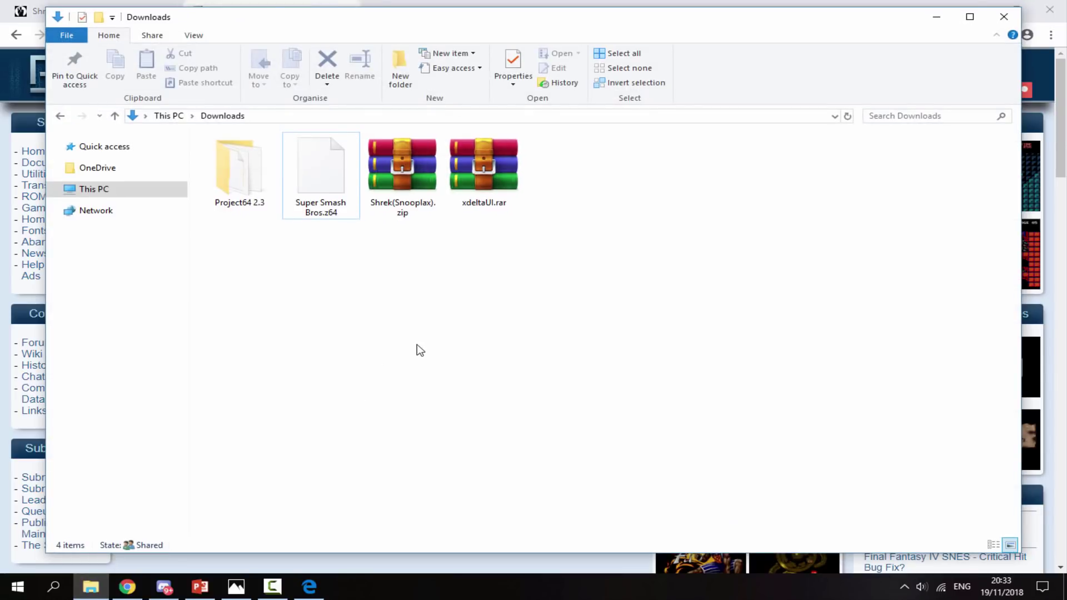
{"action": "left_click", "coordinate": [412, 189]}
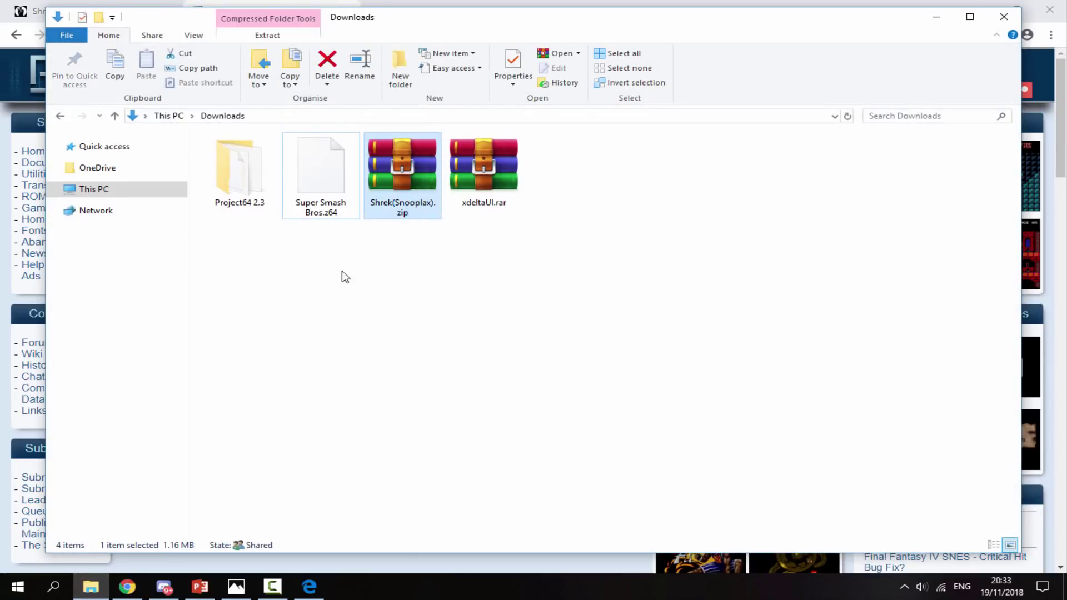
{"action": "left_click_drag", "start_coordinate": [300, 299], "coordinate": [336, 207]}
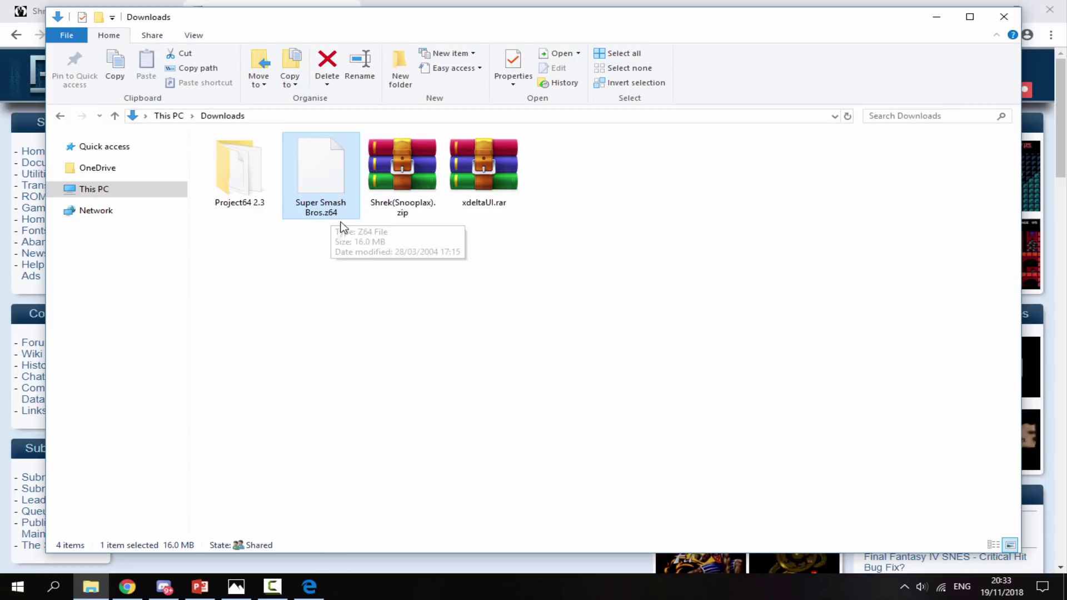
{"action": "left_click", "coordinate": [483, 177]}
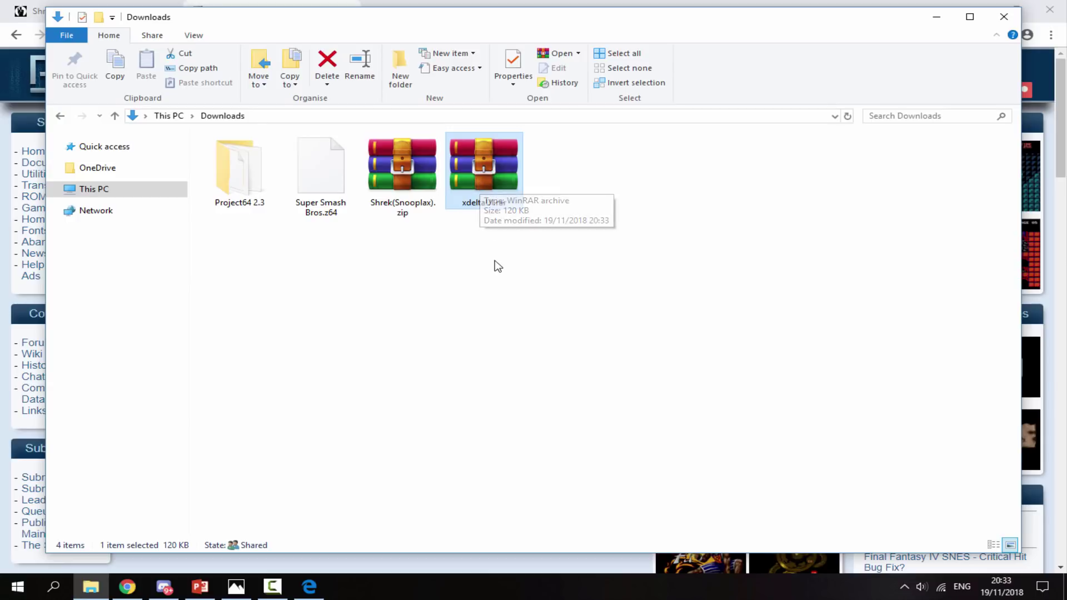
{"action": "left_click", "coordinate": [403, 195]}
- Extract Shrek(Snooplax).xdelta from the zip's Shrek(Snooplax) folder into Downloads
{"action": "double_click", "coordinate": [414, 207]}
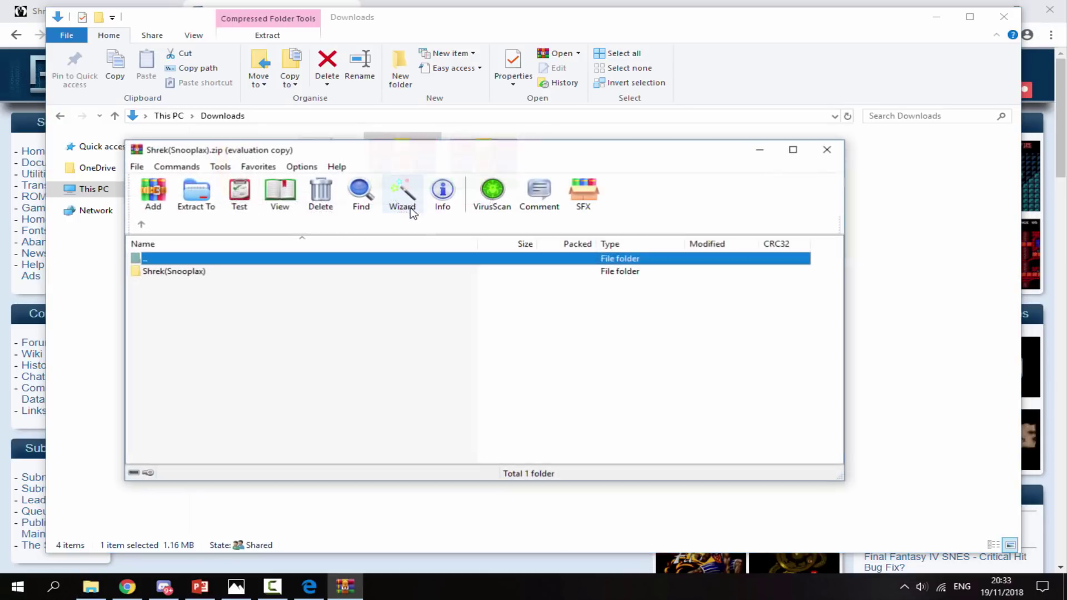
{"action": "double_click", "coordinate": [175, 272]}
{"action": "left_click", "coordinate": [177, 297]}
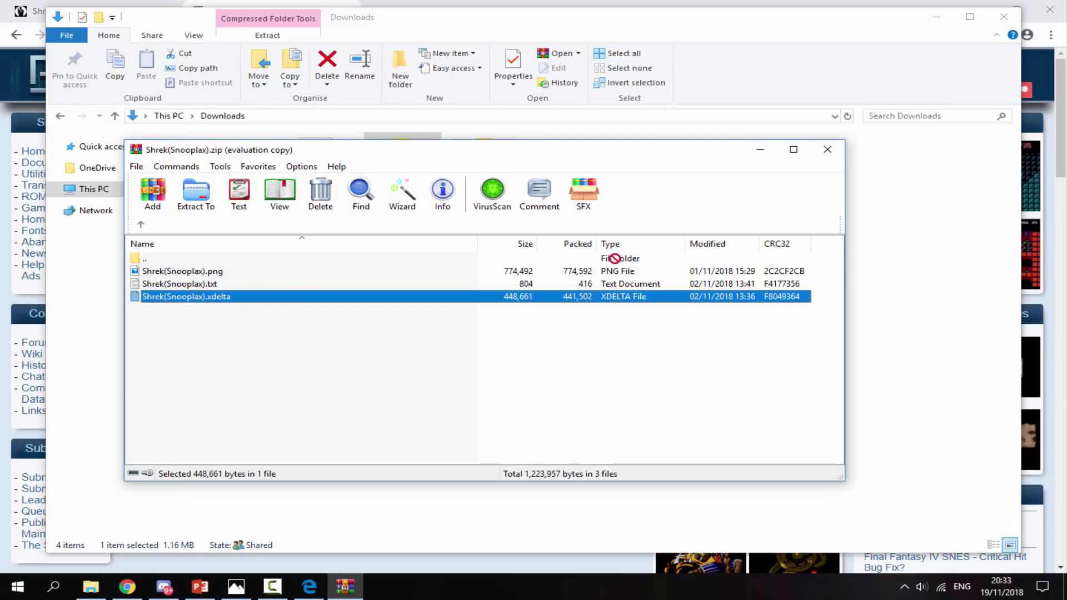
{"action": "left_click_drag", "start_coordinate": [872, 278], "coordinate": [873, 280]}
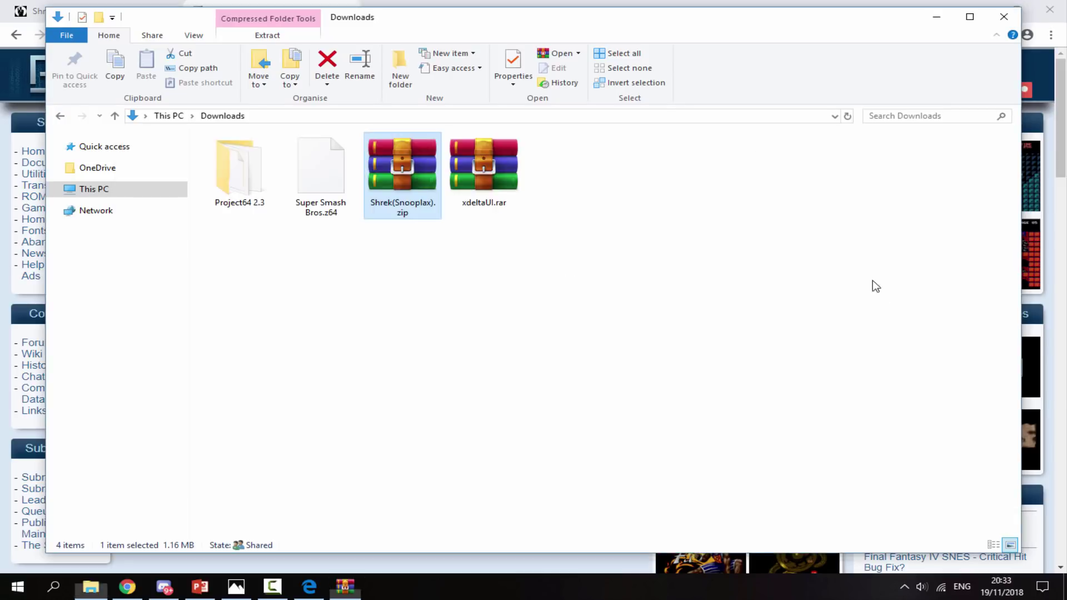
{"action": "left_click", "coordinate": [489, 340]}
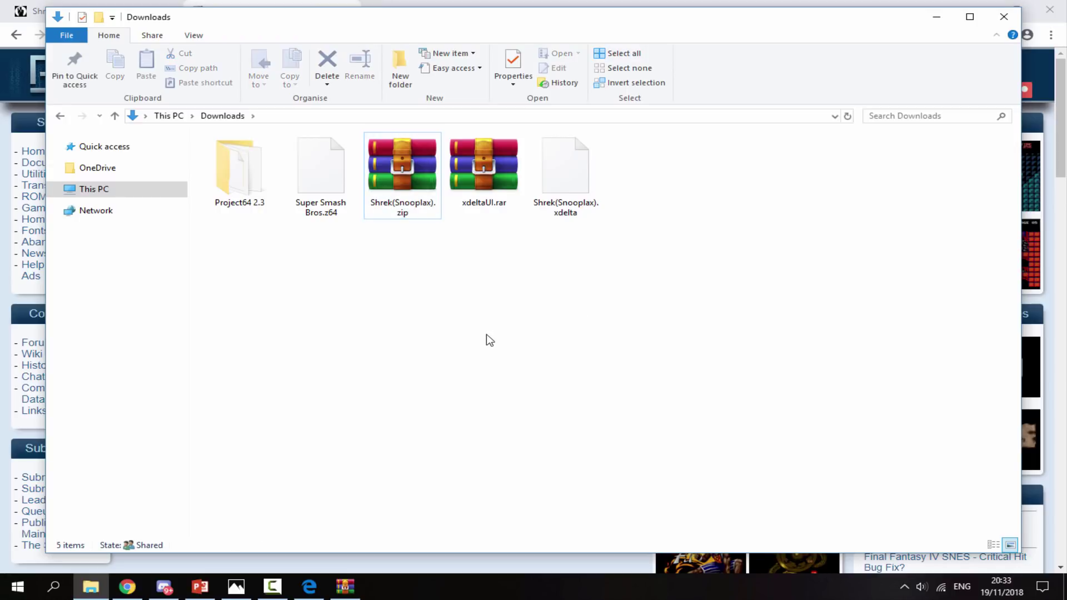
- Run xdeltaUI.exe directly from the xdeltaUI.rar archive
{"action": "double_click", "coordinate": [485, 205]}
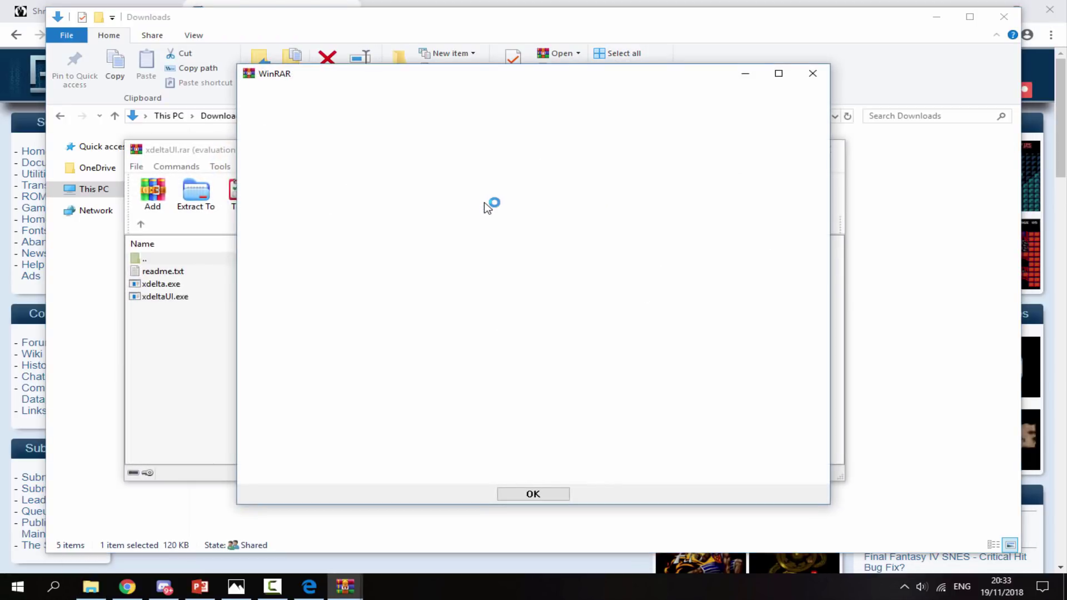
{"action": "left_click", "coordinate": [813, 73]}
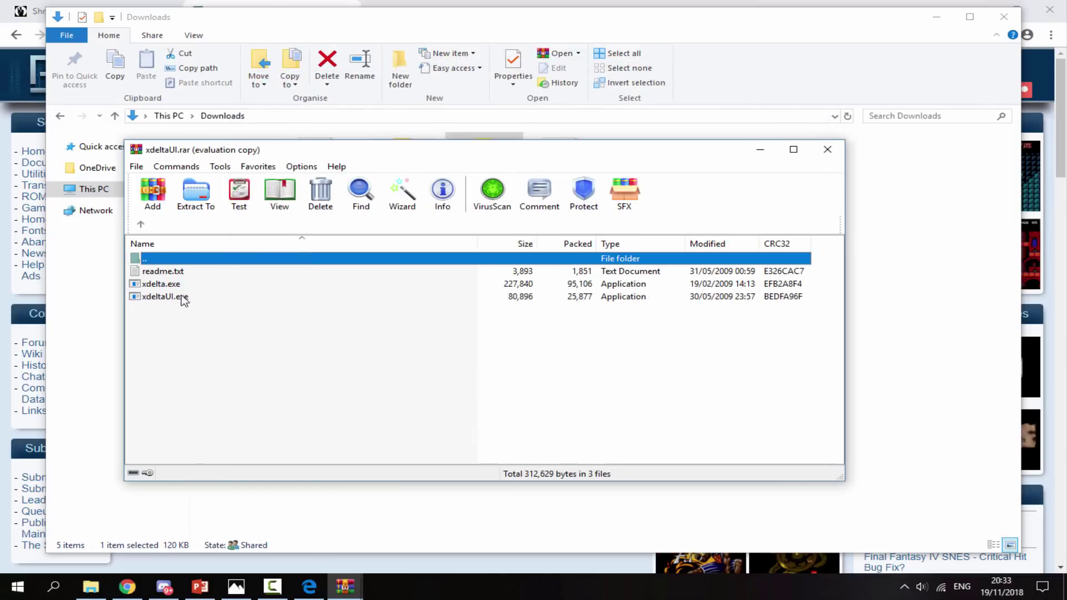
{"action": "left_click", "coordinate": [183, 298]}
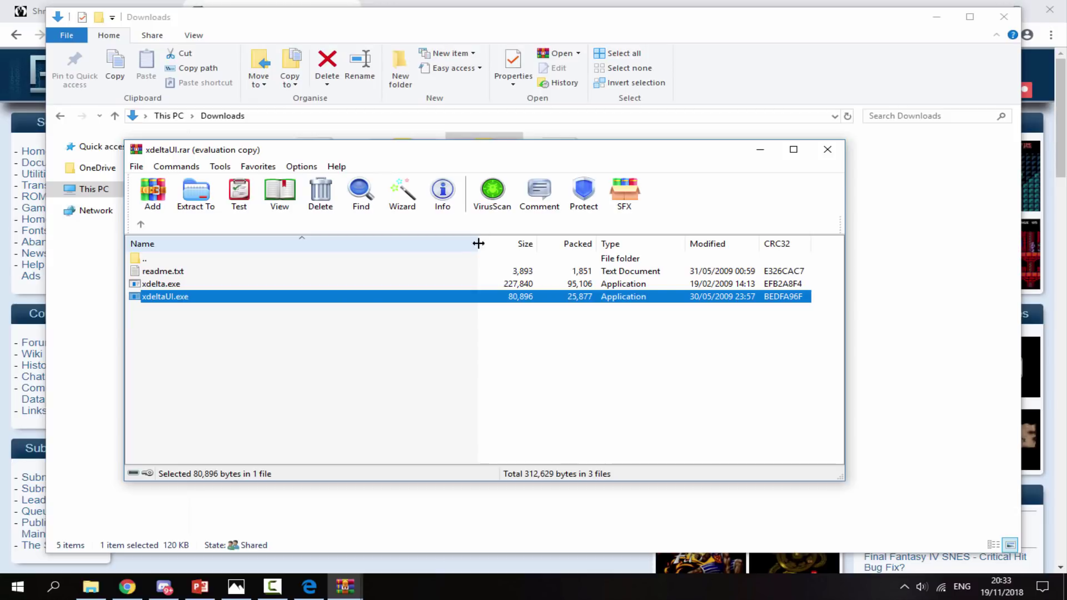
{"action": "double_click", "coordinate": [506, 297]}
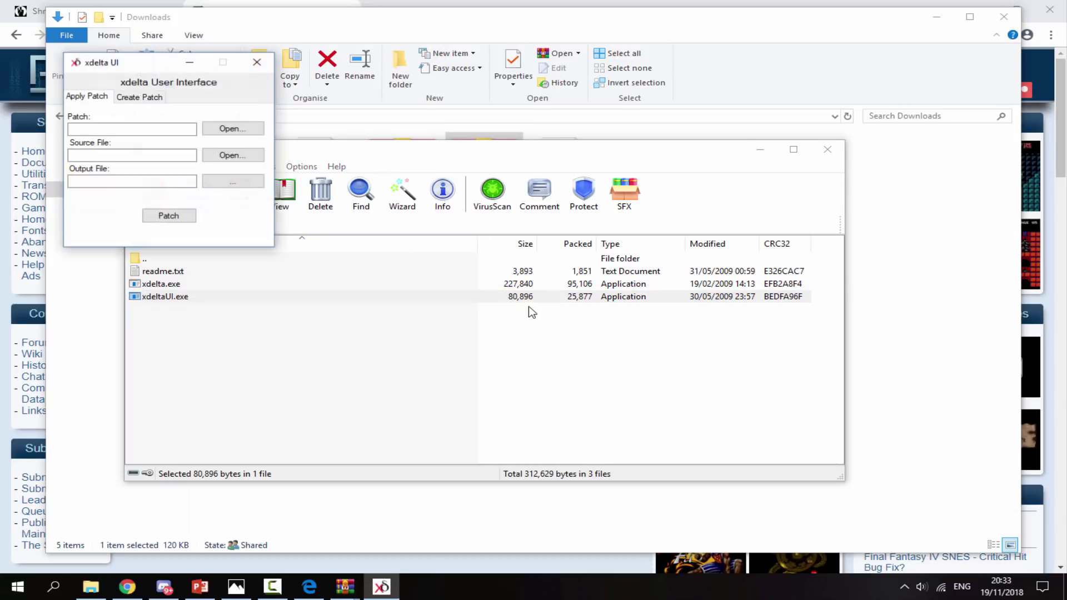
- Choose Shrek(Snooplax).xdelta as the patch file
{"action": "left_click_drag", "start_coordinate": [153, 66], "coordinate": [535, 165]}
{"action": "left_click", "coordinate": [760, 149]}
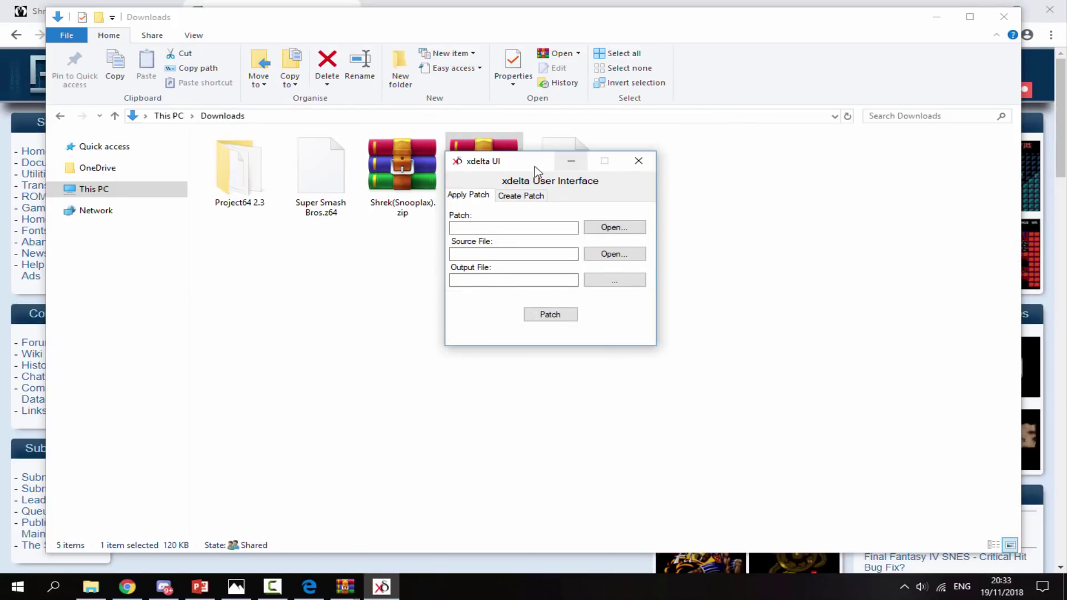
{"action": "left_click", "coordinate": [609, 230]}
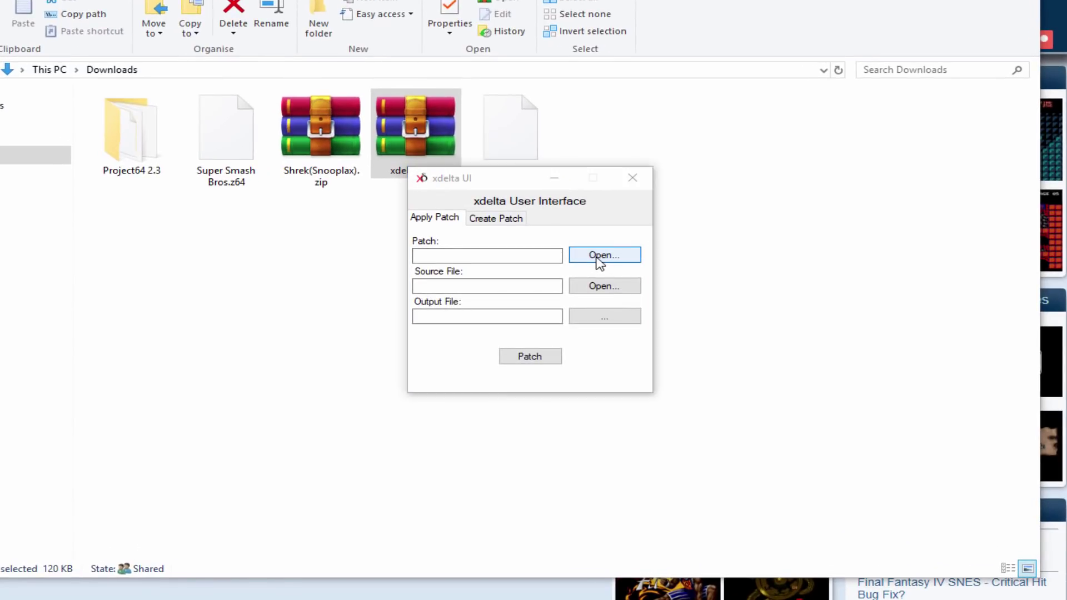
{"action": "left_click", "coordinate": [692, 305]}
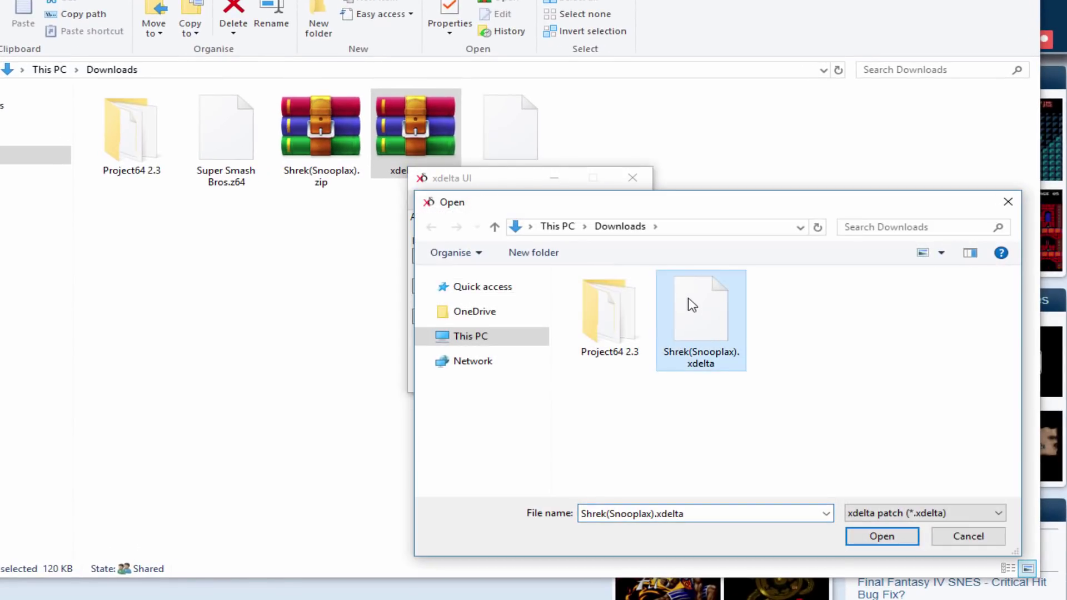
{"action": "left_click", "coordinate": [878, 539]}
- Choose Super Smash Bros.z64 as the source ROM
{"action": "left_click", "coordinate": [491, 287]}
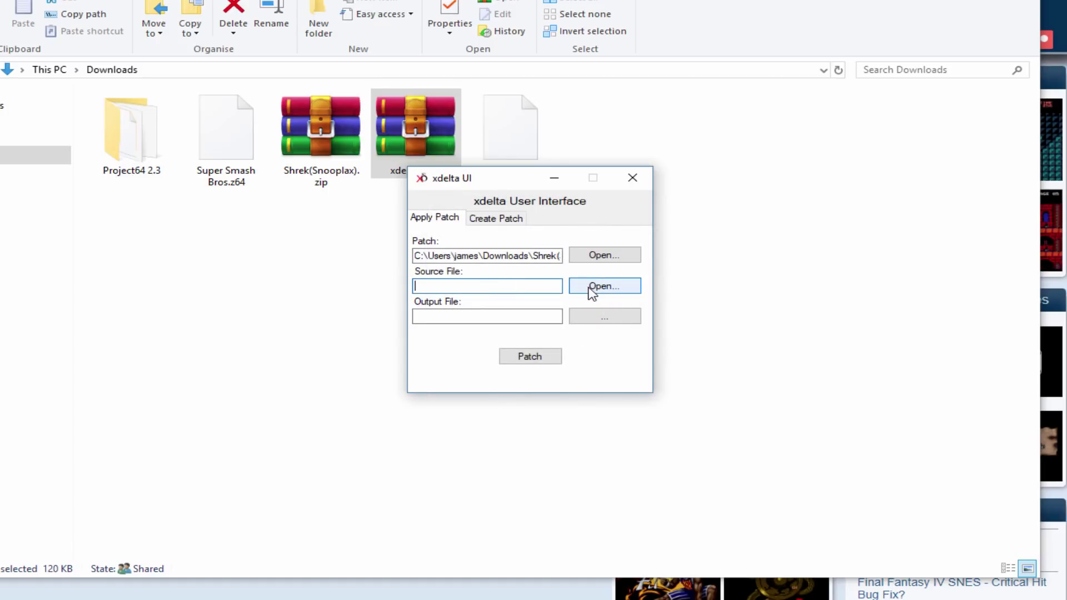
{"action": "left_click", "coordinate": [592, 287]}
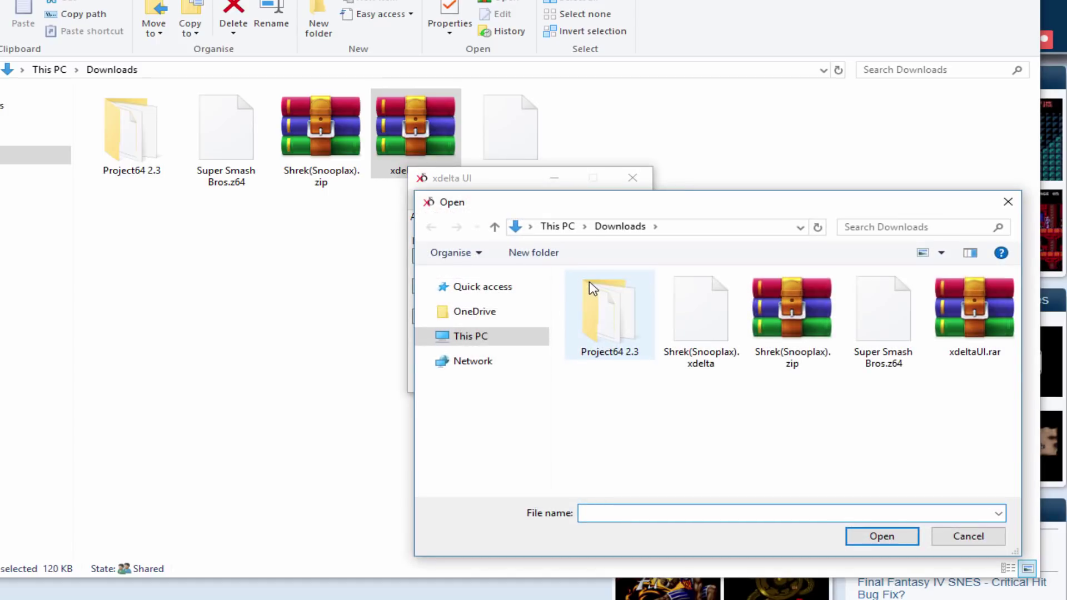
{"action": "left_click_drag", "start_coordinate": [686, 205], "coordinate": [501, 165]}
{"action": "left_click", "coordinate": [706, 287]}
{"action": "left_click", "coordinate": [702, 499]}
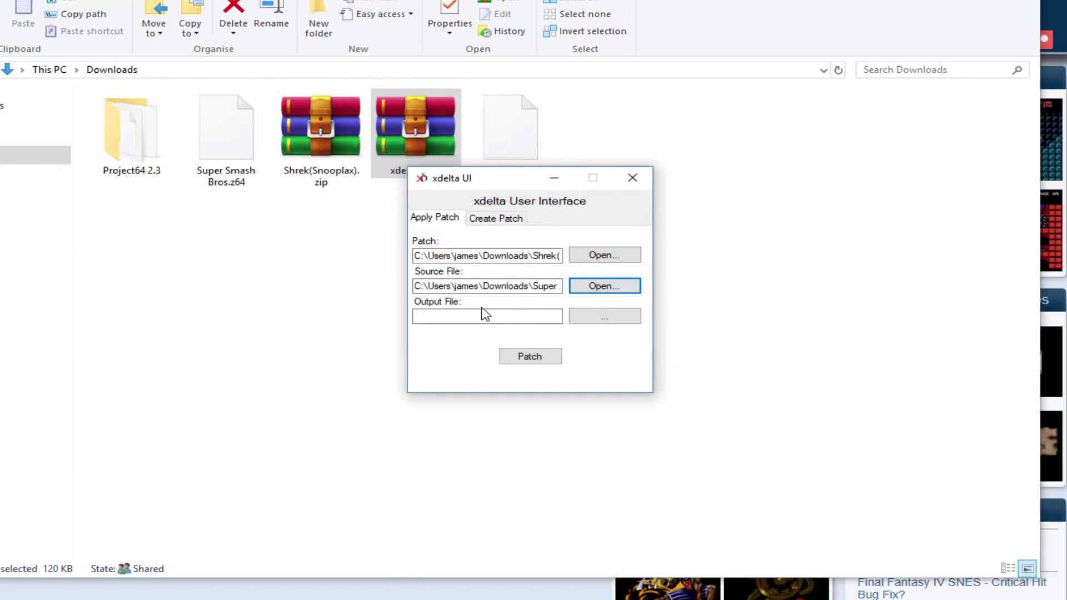
- Set the output to 'smash bros new map' in Downloads and apply the patch
{"action": "left_click", "coordinate": [598, 321]}
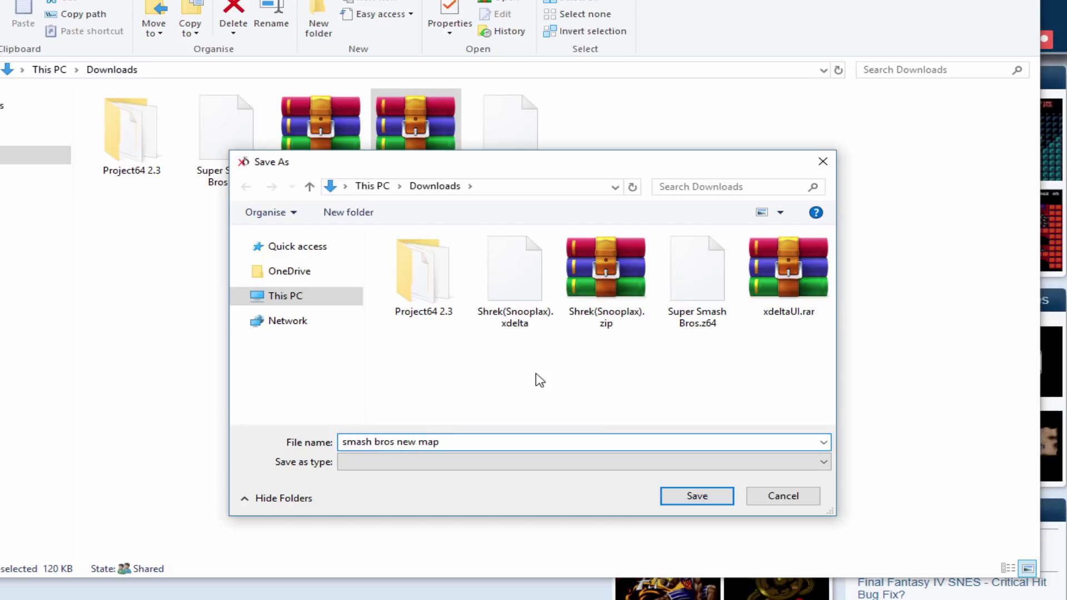
{"action": "left_click", "coordinate": [697, 500]}
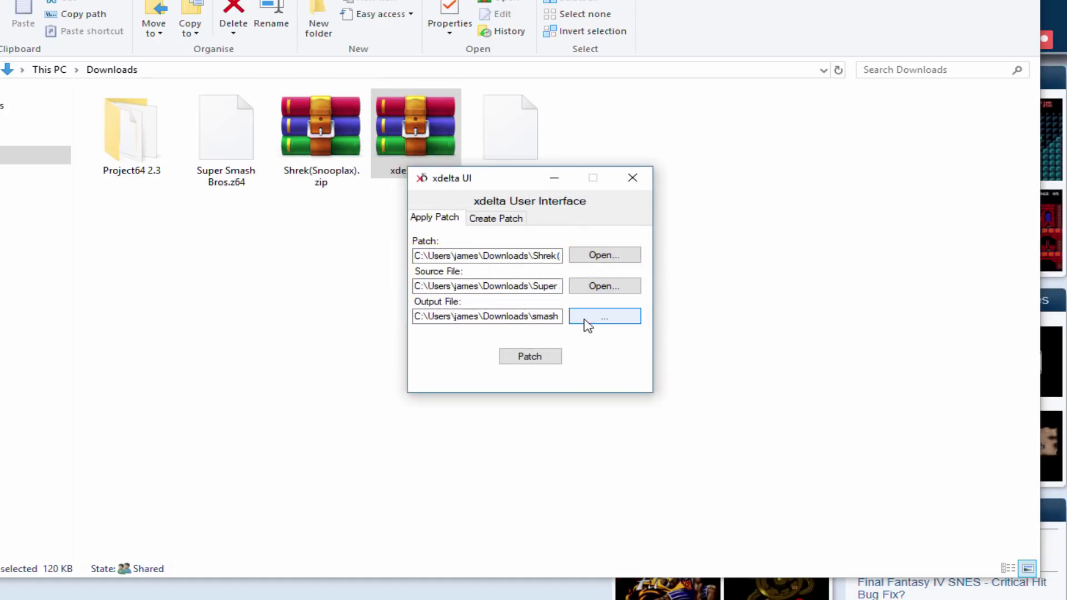
{"action": "left_click", "coordinate": [541, 359]}
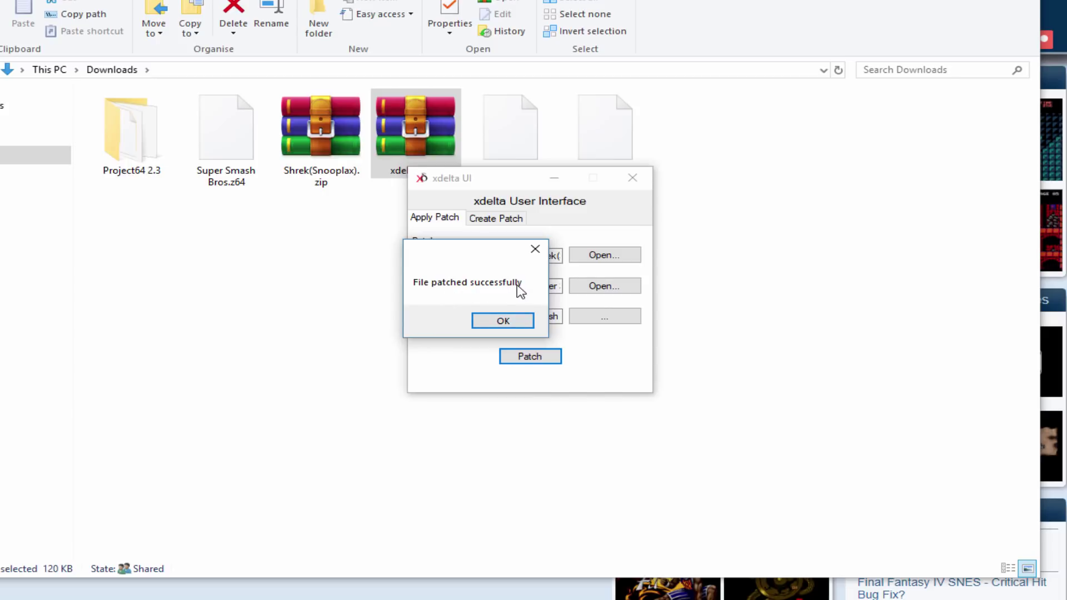
{"action": "left_click", "coordinate": [507, 320]}
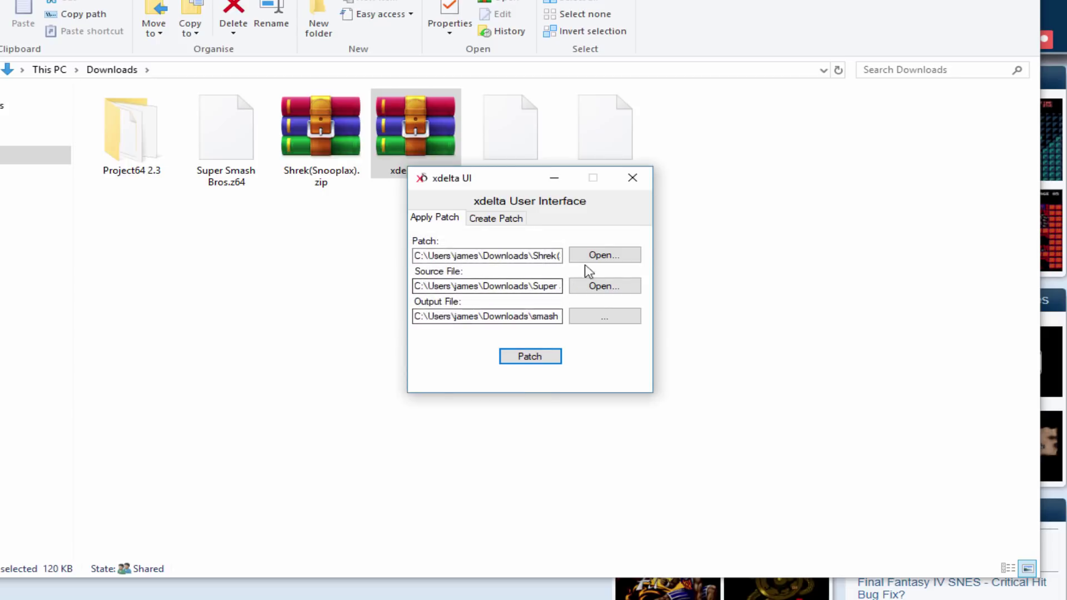
- Append .z64 to the patched file's name via Properties, making 'smash bros new map.z64'
{"action": "left_click", "coordinate": [633, 182]}
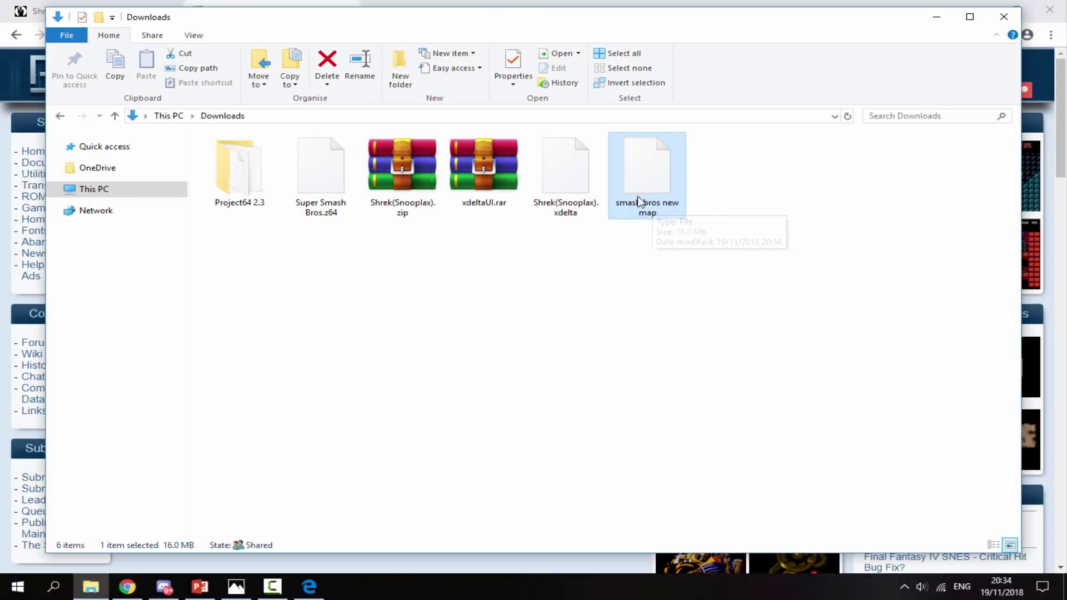
{"action": "right_click", "coordinate": [642, 193]}
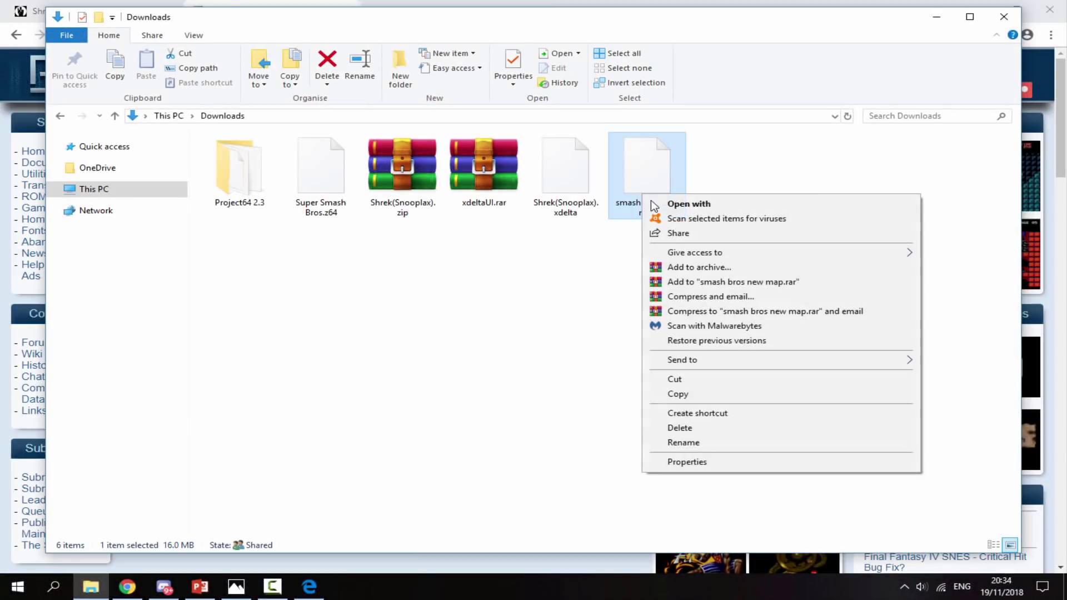
{"action": "left_click", "coordinate": [680, 460]}
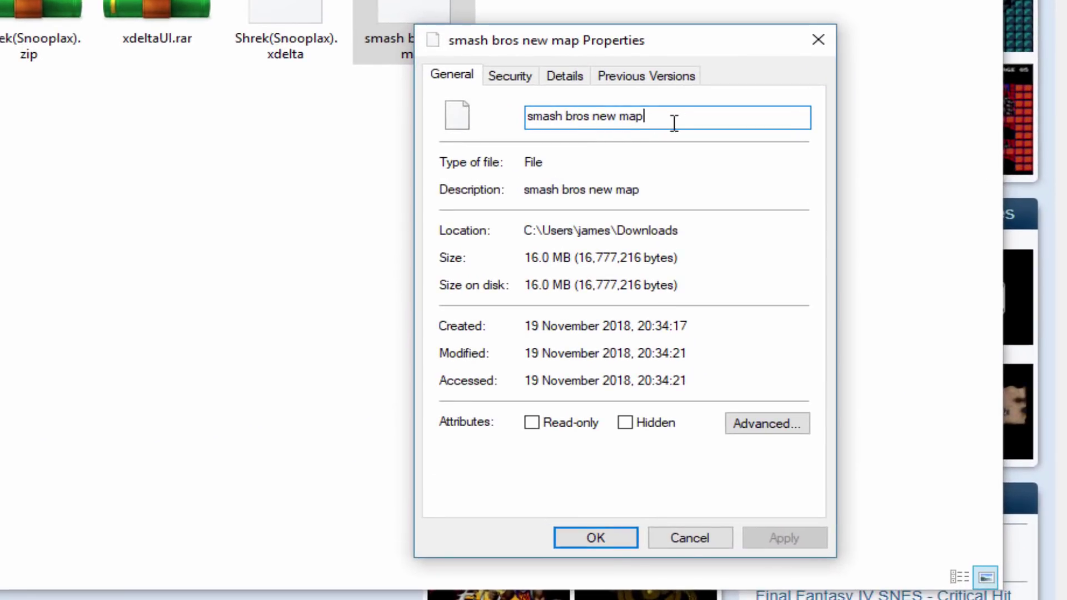
{"action": "left_click", "coordinate": [674, 120]}
{"action": "type", "text": ".z64"}
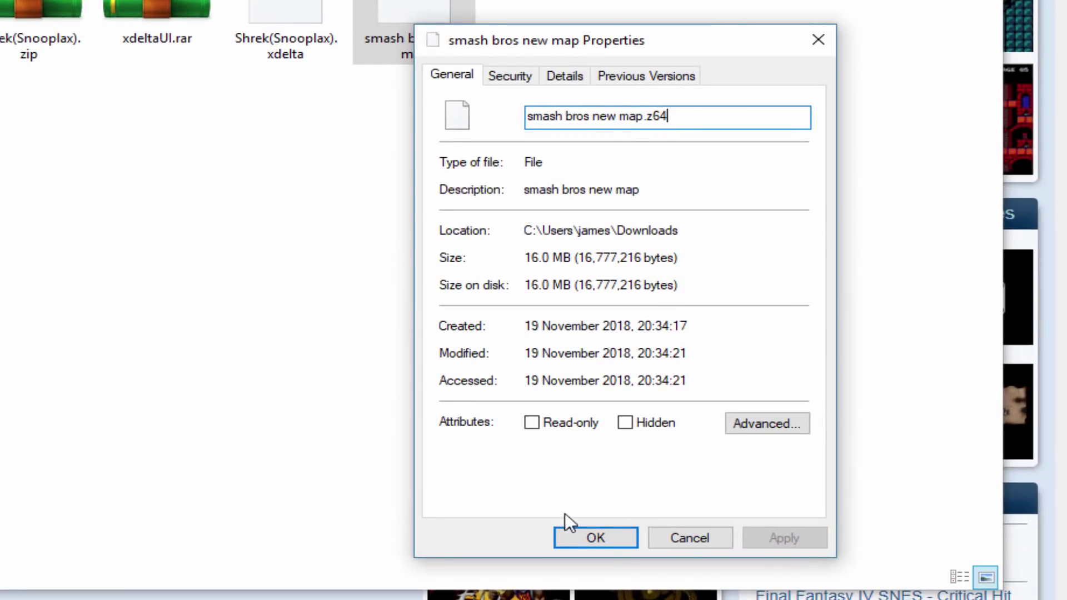
{"action": "left_click", "coordinate": [578, 533]}
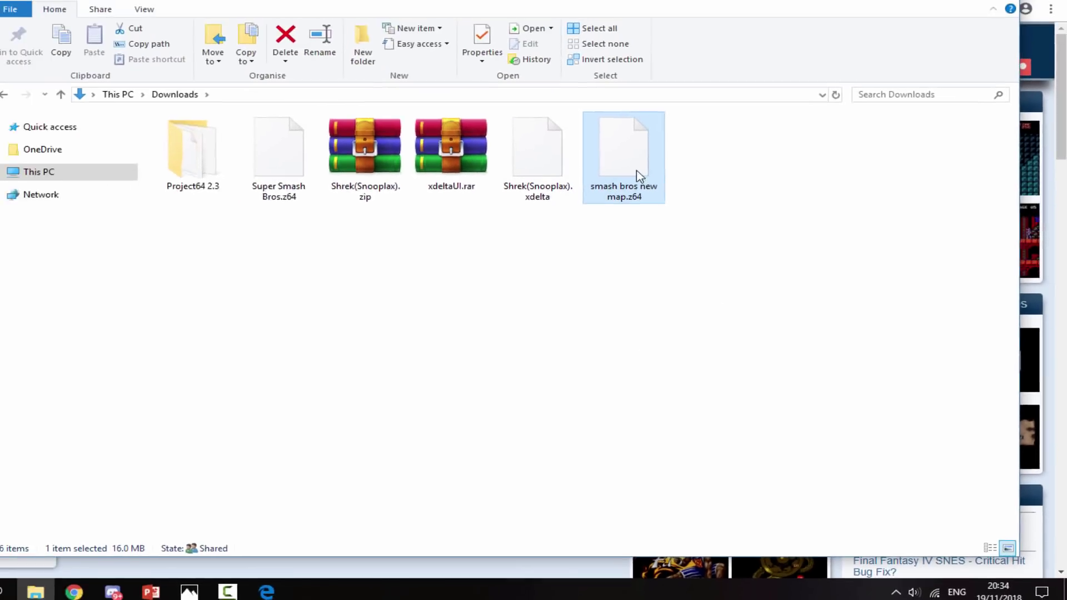
- Compare the renamed ROM's properties with those of the original Super Smash Bros.z64
{"action": "right_click", "coordinate": [549, 89]}
{"action": "left_click", "coordinate": [593, 443]}
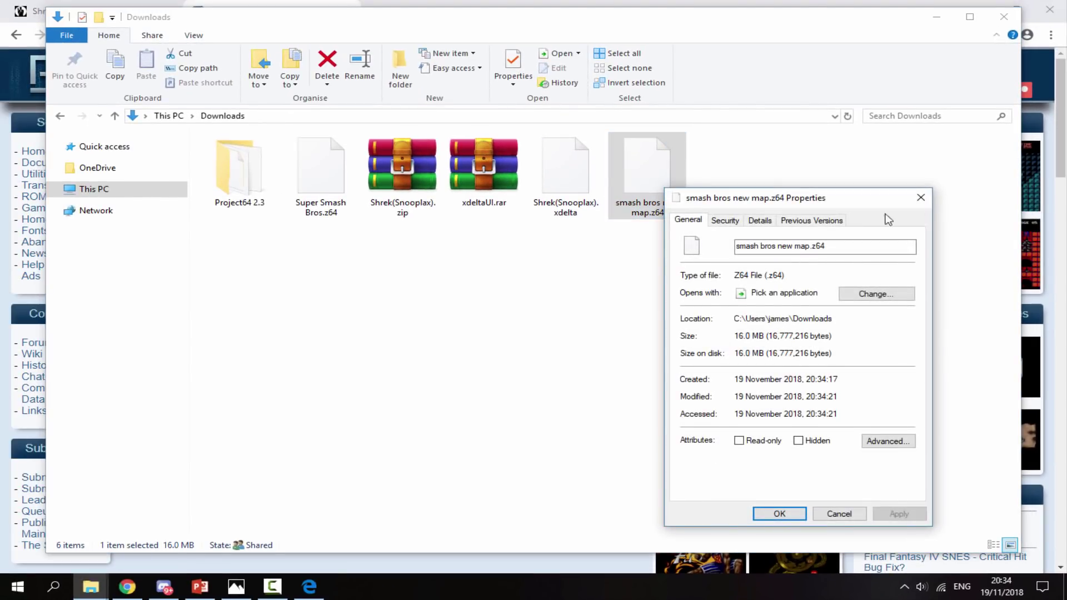
{"action": "left_click", "coordinate": [920, 197]}
{"action": "left_click", "coordinate": [311, 183]}
{"action": "right_click", "coordinate": [309, 178]}
{"action": "left_click", "coordinate": [335, 445]}
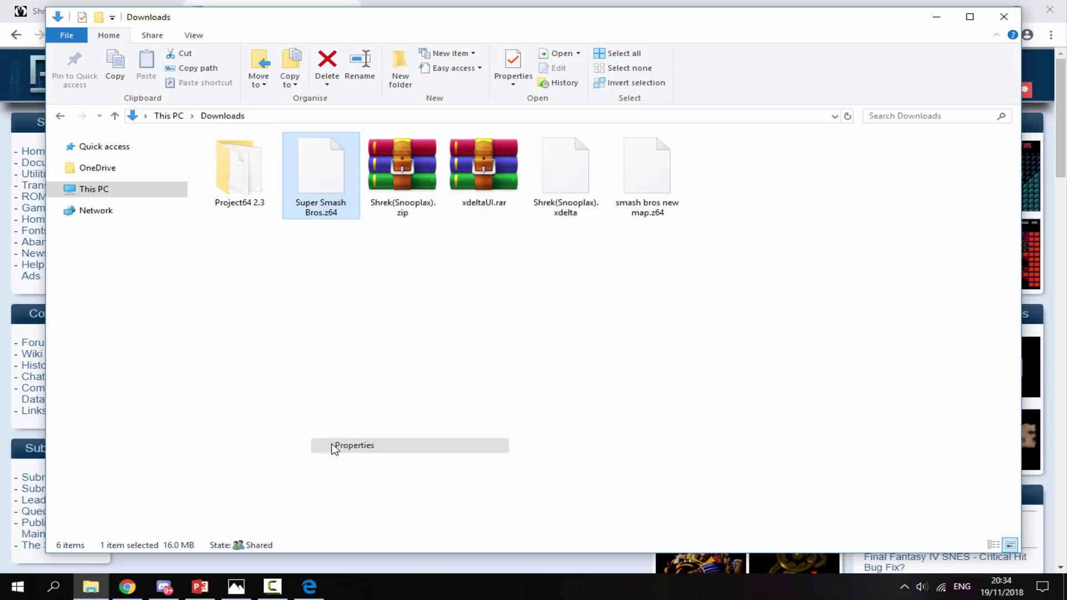
{"action": "left_click", "coordinate": [573, 187]}
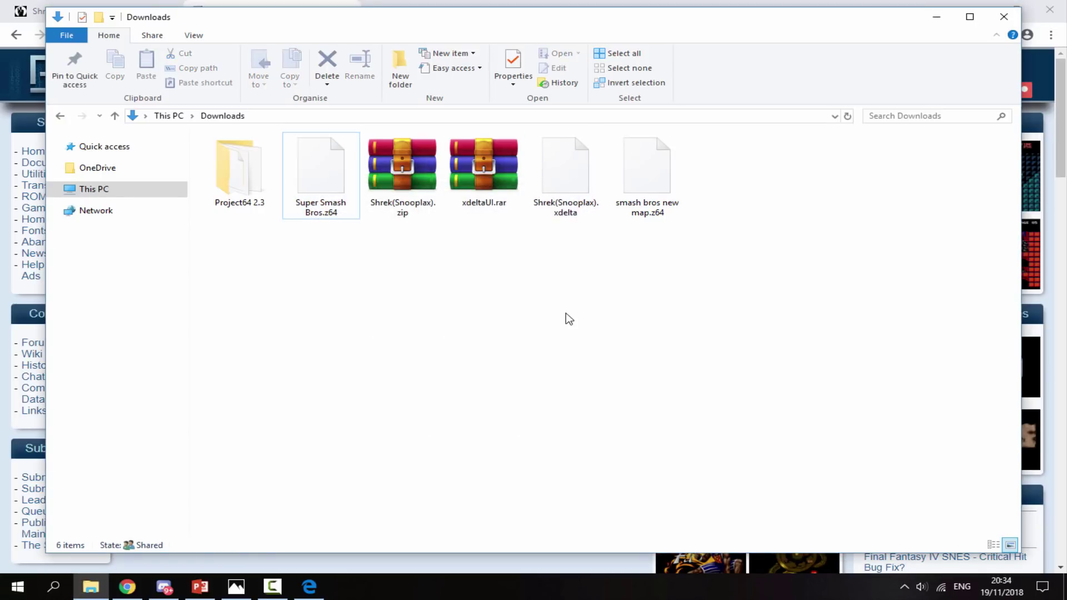
{"action": "left_click", "coordinate": [654, 208]}
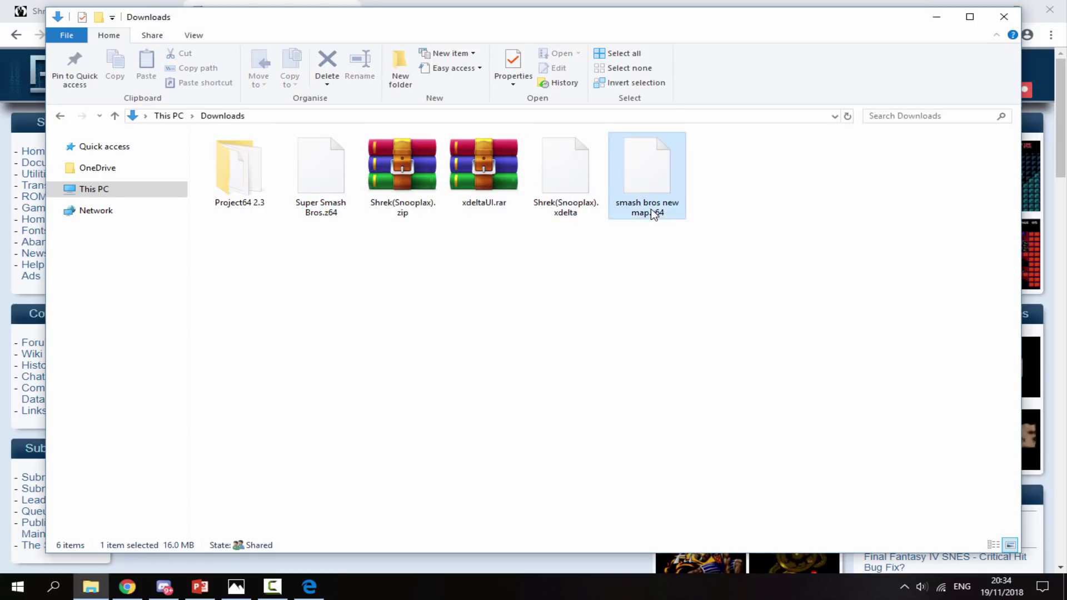
- Copy smash bros new map.z64 and paste it into Project64 2.3's ROMS folder
{"action": "right_click", "coordinate": [661, 175]}
{"action": "left_click", "coordinate": [674, 369]}
{"action": "left_click", "coordinate": [248, 189]}
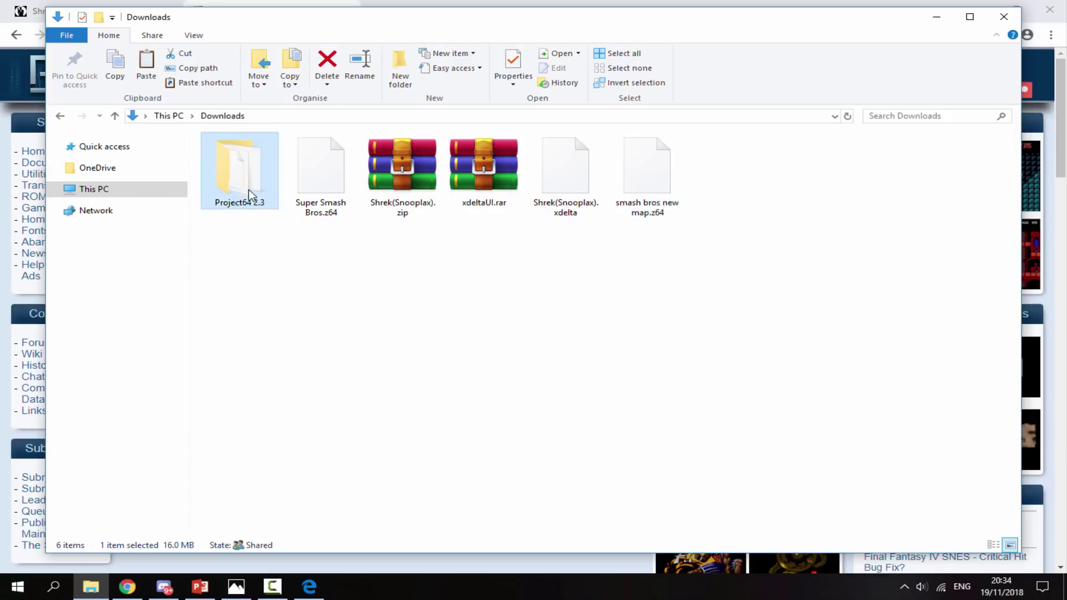
{"action": "double_click", "coordinate": [249, 189]}
{"action": "double_click", "coordinate": [252, 212]}
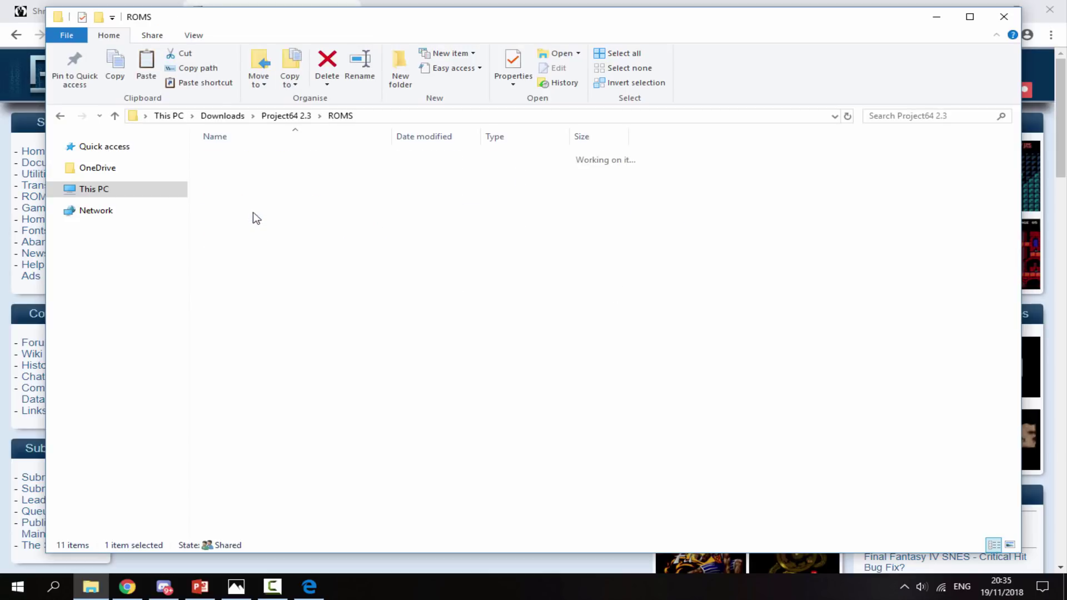
{"action": "right_click", "coordinate": [265, 318]}
{"action": "left_click", "coordinate": [301, 408]}
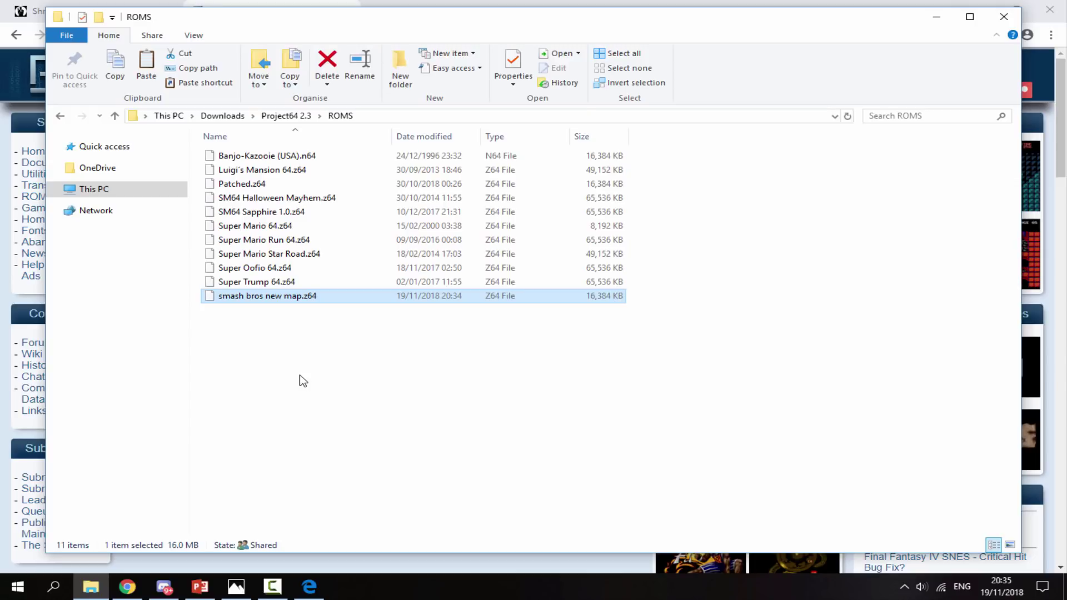
- Glance at the Everdrive cartridge picture, then go back up to the Project64 2.3 folder
{"action": "left_click", "coordinate": [236, 586]}
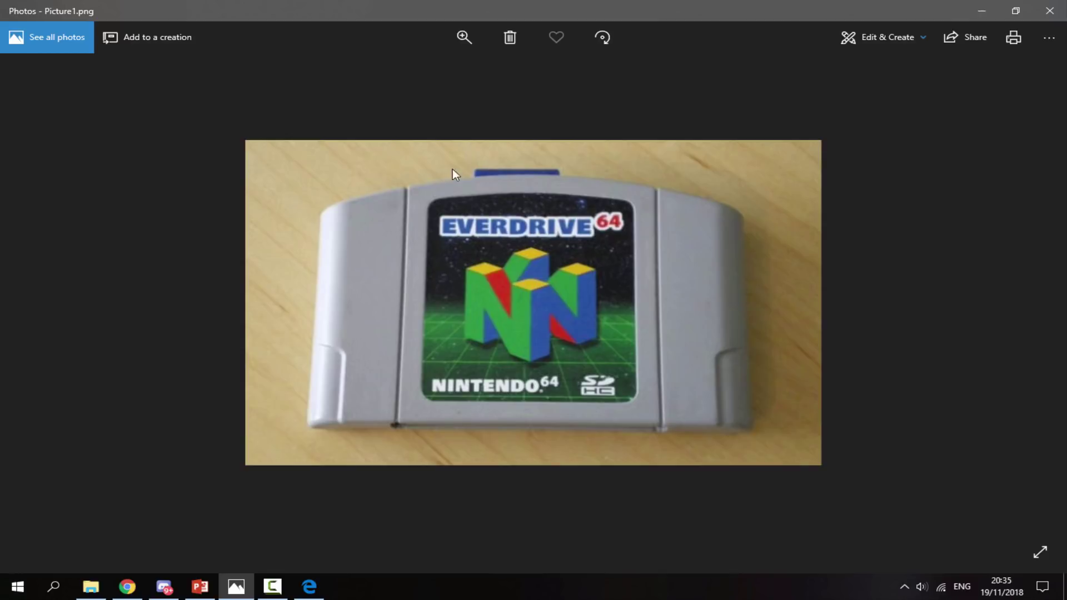
{"action": "left_click", "coordinate": [982, 10]}
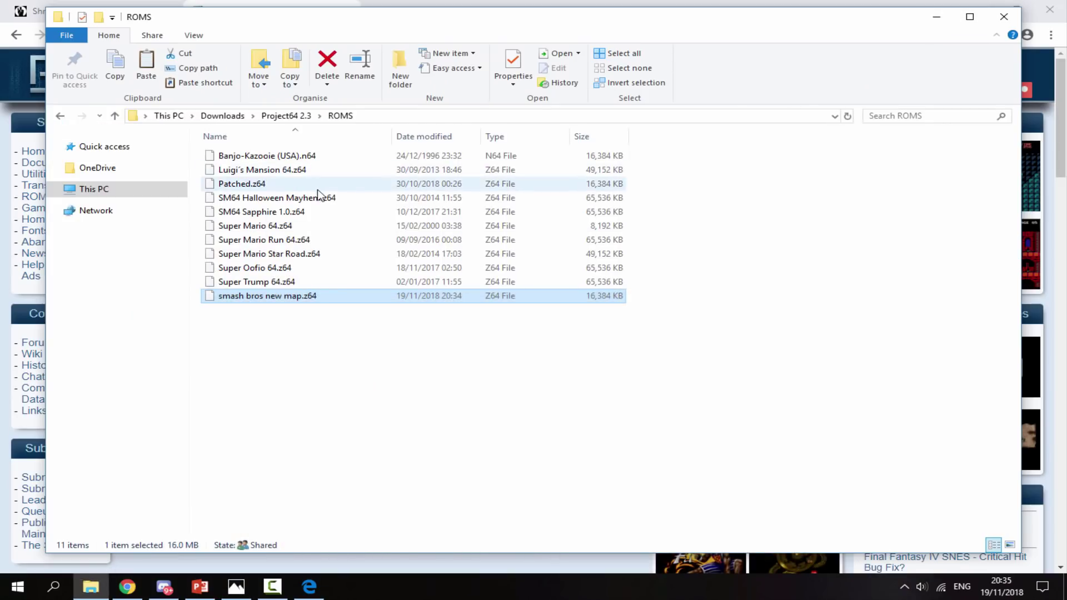
{"action": "left_click", "coordinate": [281, 115]}
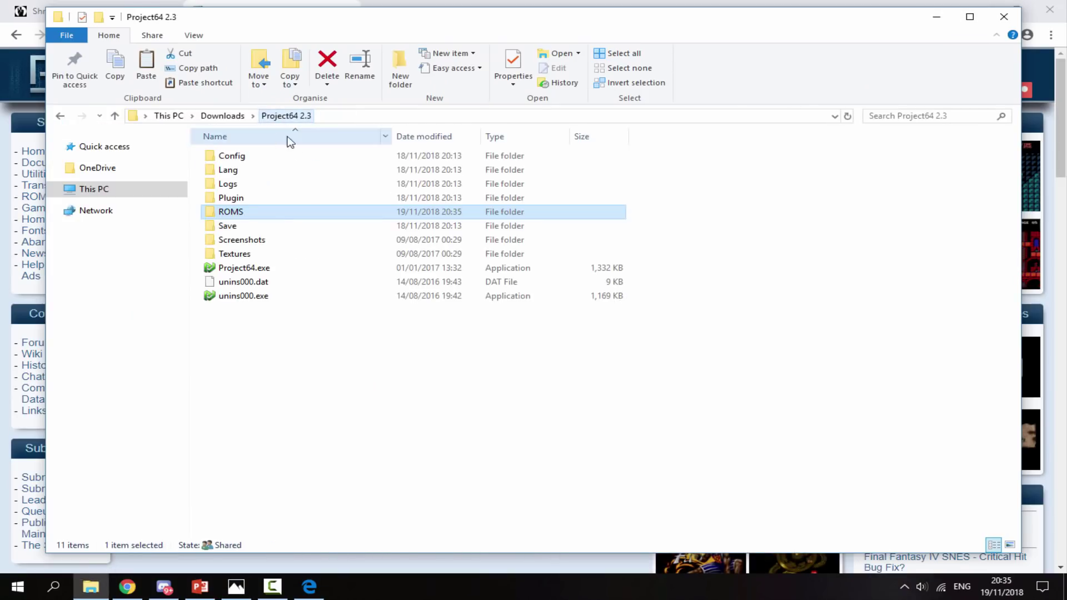
- Start Project64 and load smash bros new map.z64 from ROMS through File > Open ROM
{"action": "left_click", "coordinate": [262, 269]}
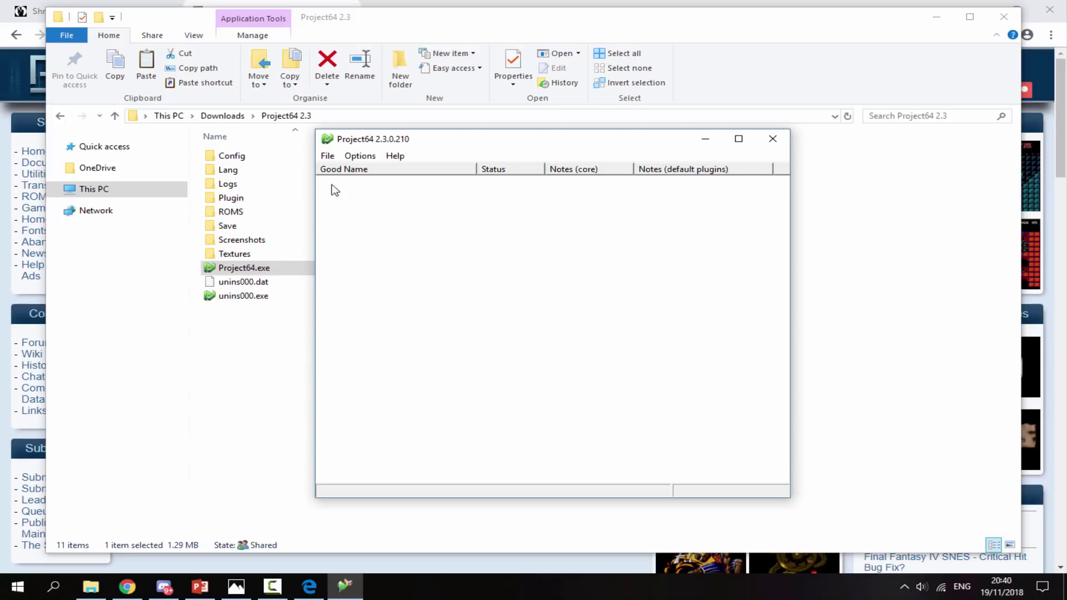
{"action": "left_click", "coordinate": [327, 157]}
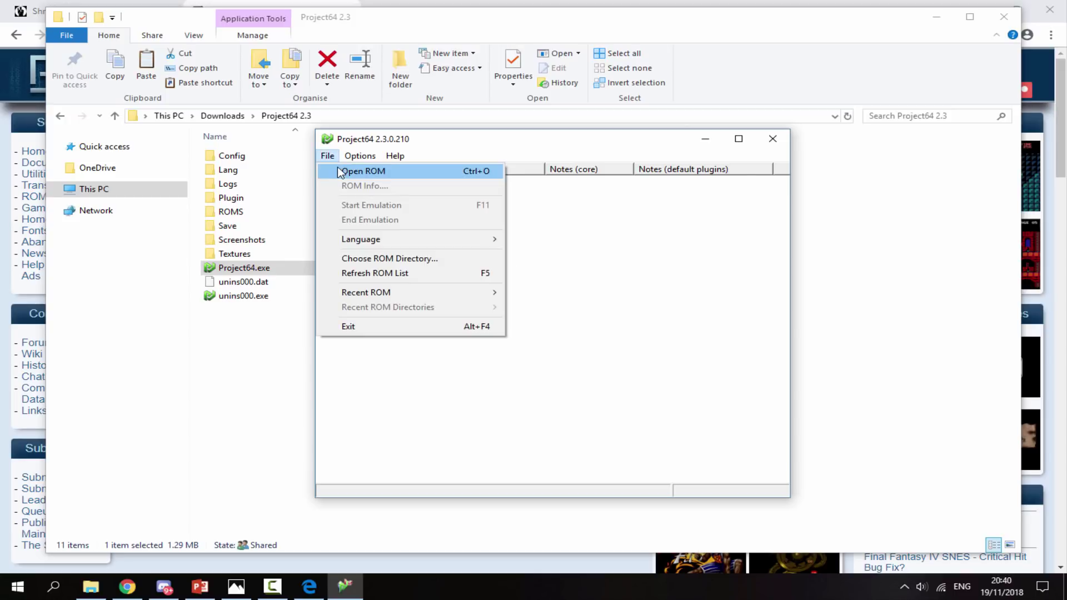
{"action": "left_click", "coordinate": [340, 172]}
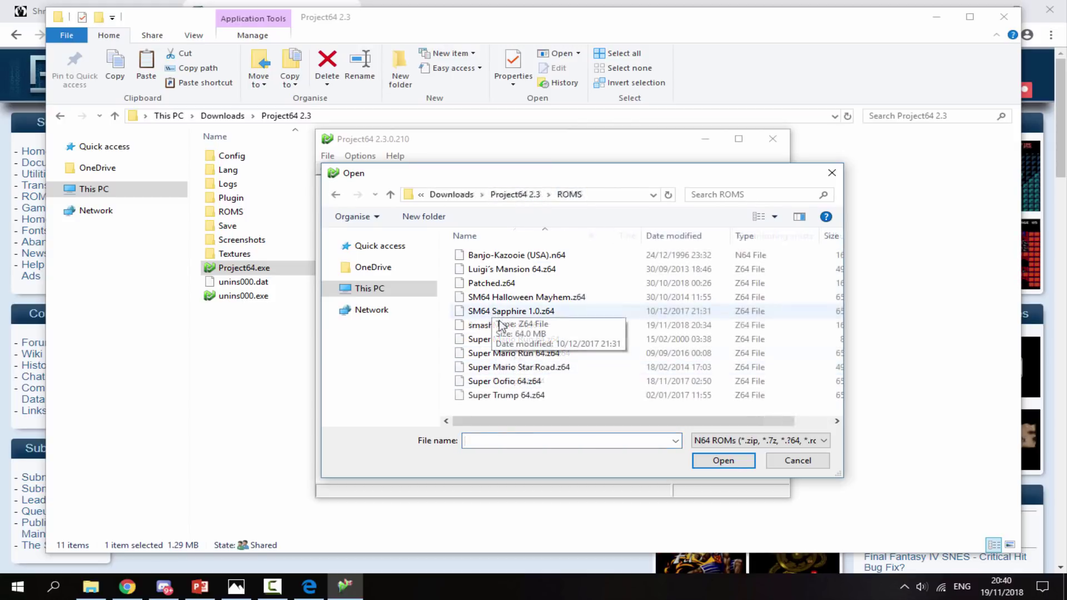
{"action": "left_click", "coordinate": [502, 327]}
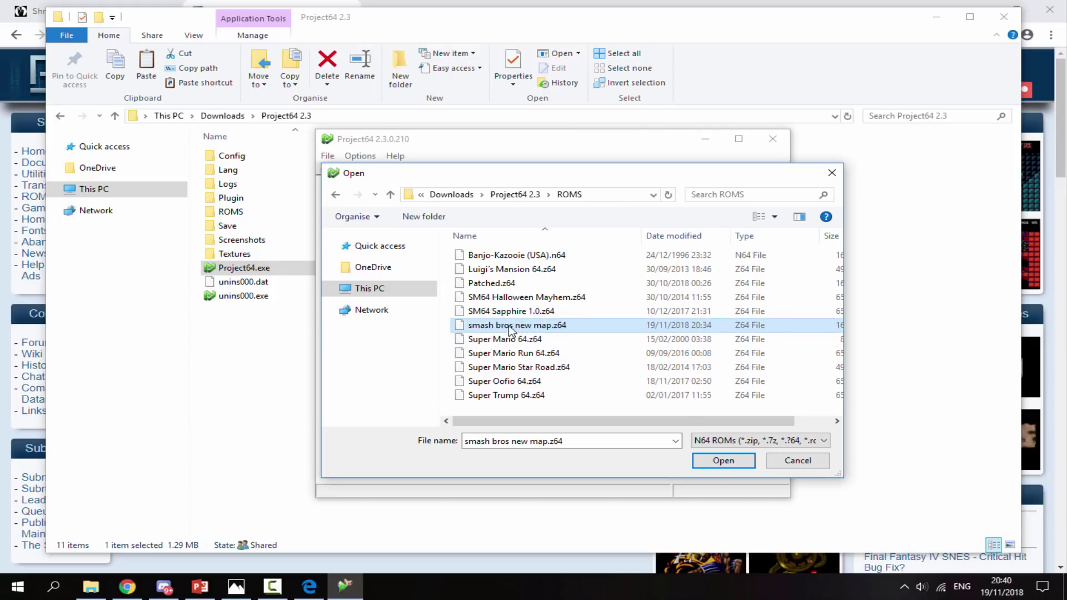
{"action": "left_click", "coordinate": [704, 461]}
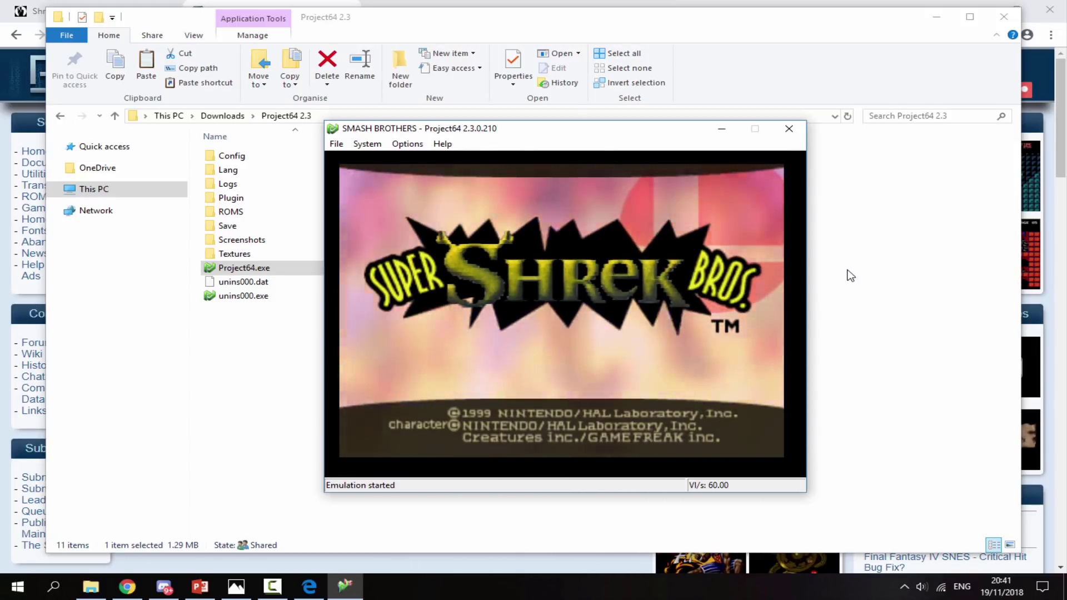
- Go from the Super Shrek Bros title into Training Mode and move Pikachu around the Shrek stage
{"action": "key", "text": "Return"}
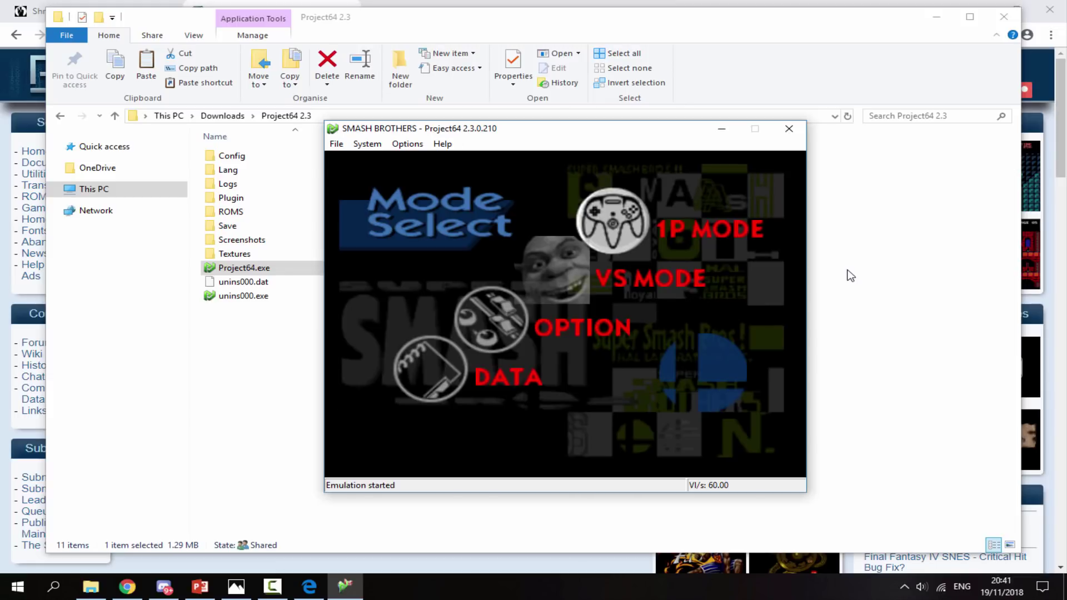
{"action": "key", "text": "Return"}
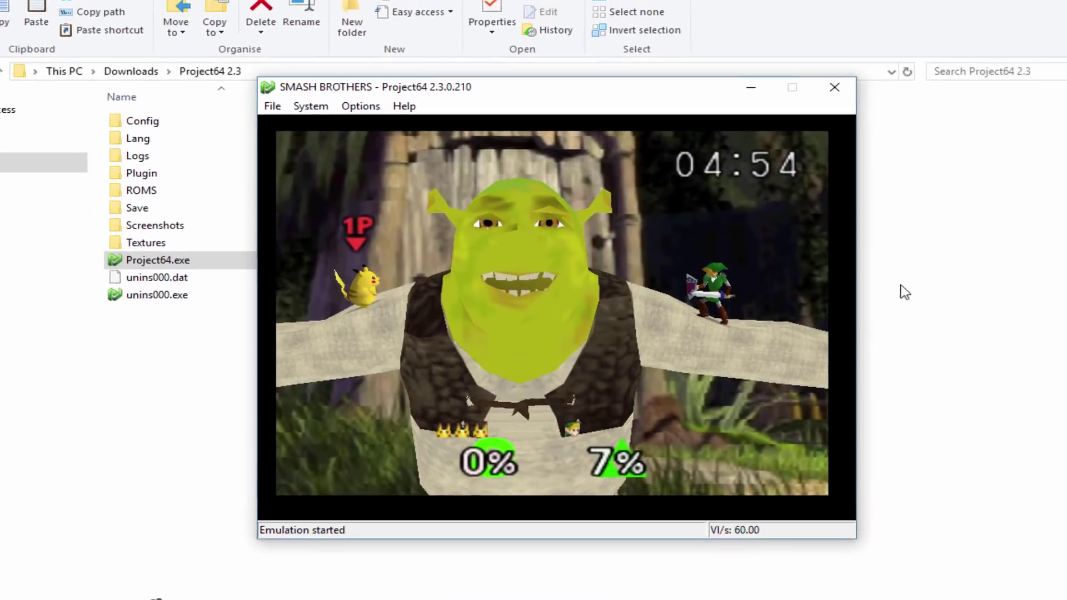
{"action": "key", "text": "Up"}
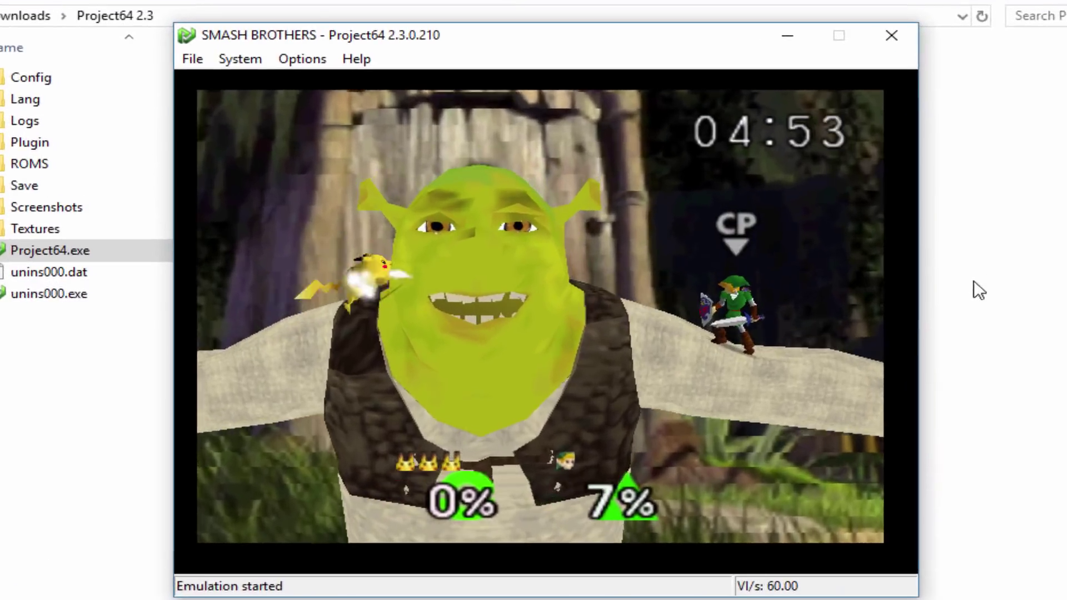
{"action": "key", "text": "Right"}
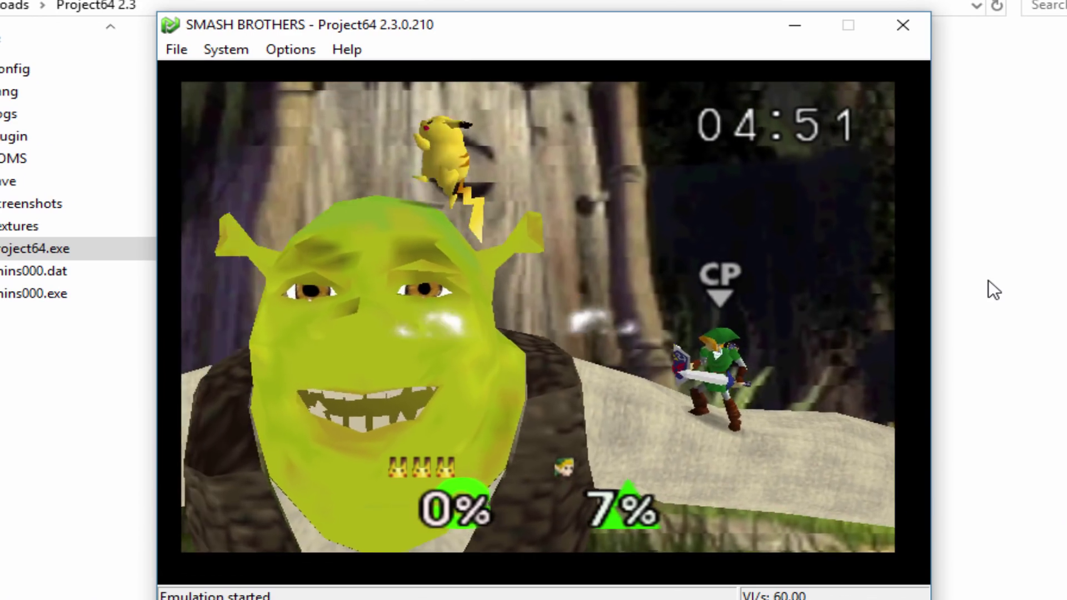
{"action": "key", "text": "Left"}
{"action": "key", "text": "Left"}
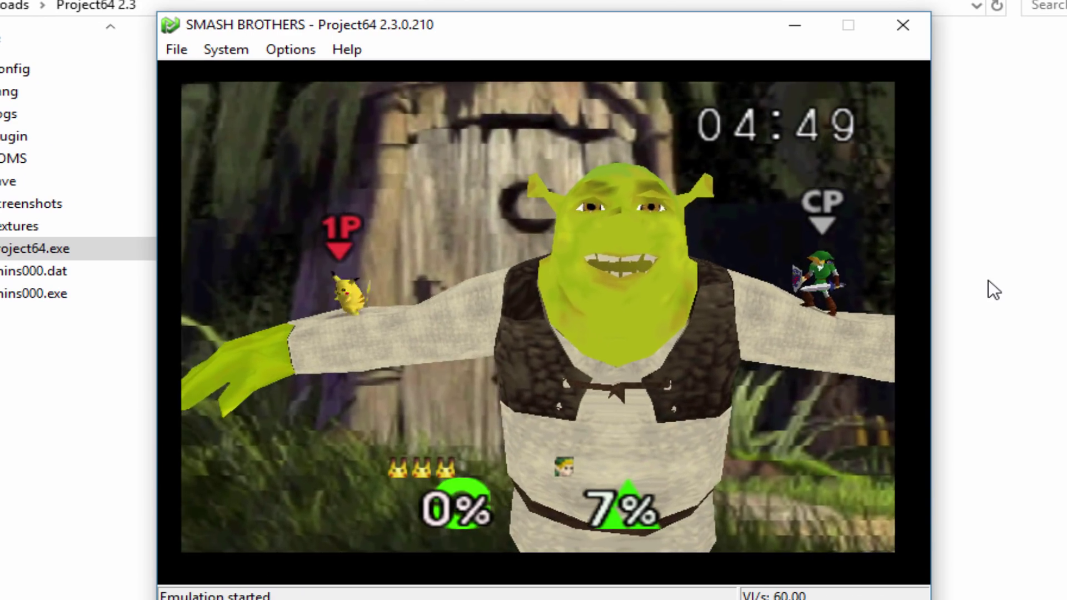
{"action": "key", "text": "Up"}
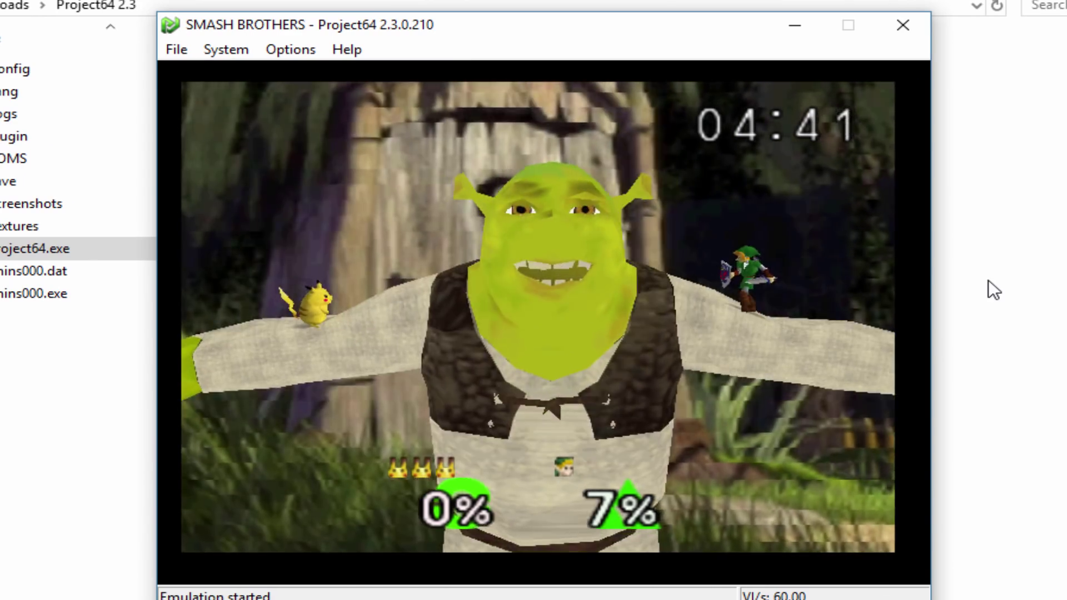